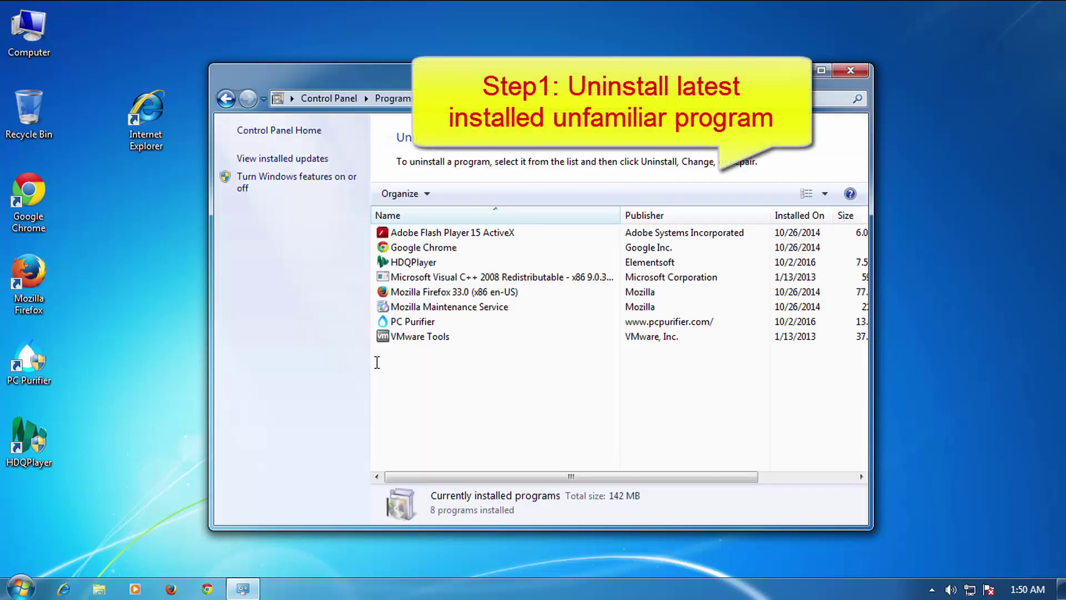
Step: Sort the installed programs by installation date, fully uninstall PC Purifier, and close the web page its uninstaller opens
{"action": "left_click", "coordinate": [794, 216]}
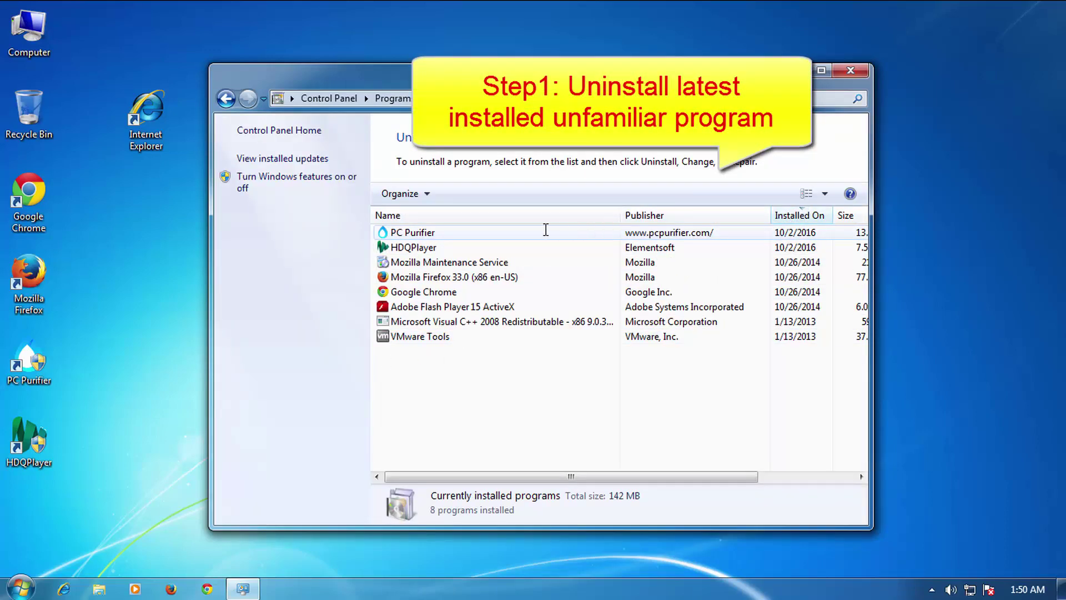
{"action": "left_click", "coordinate": [488, 234]}
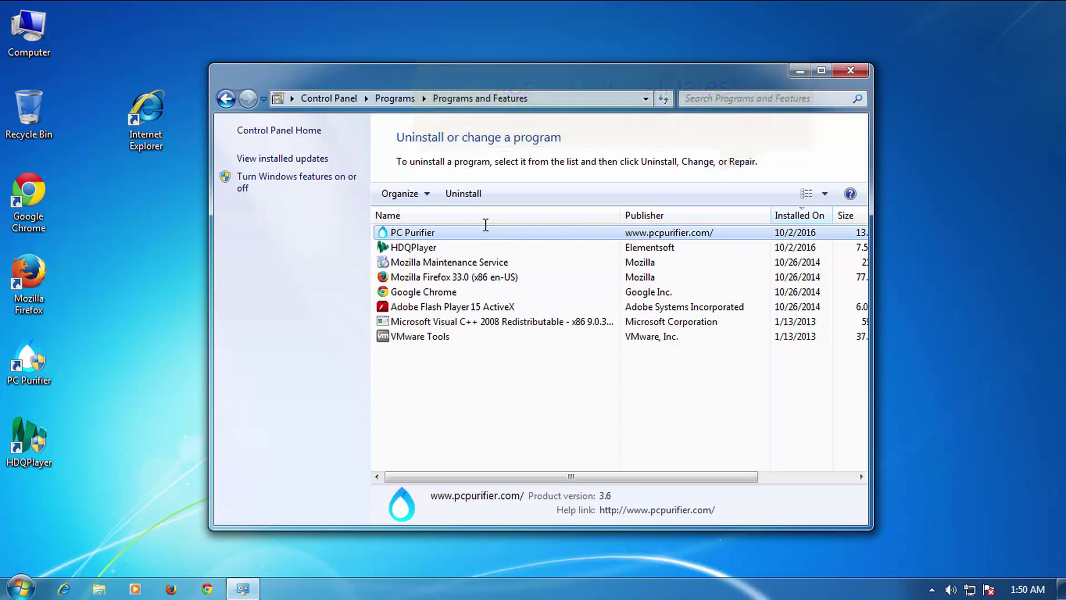
{"action": "left_click", "coordinate": [466, 196]}
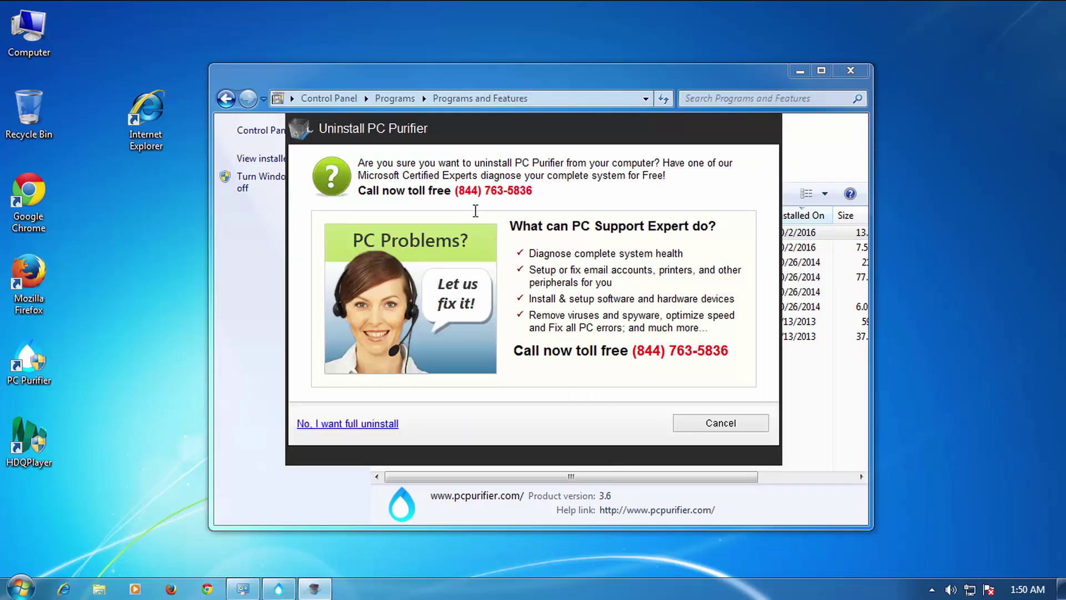
{"action": "left_click", "coordinate": [365, 424]}
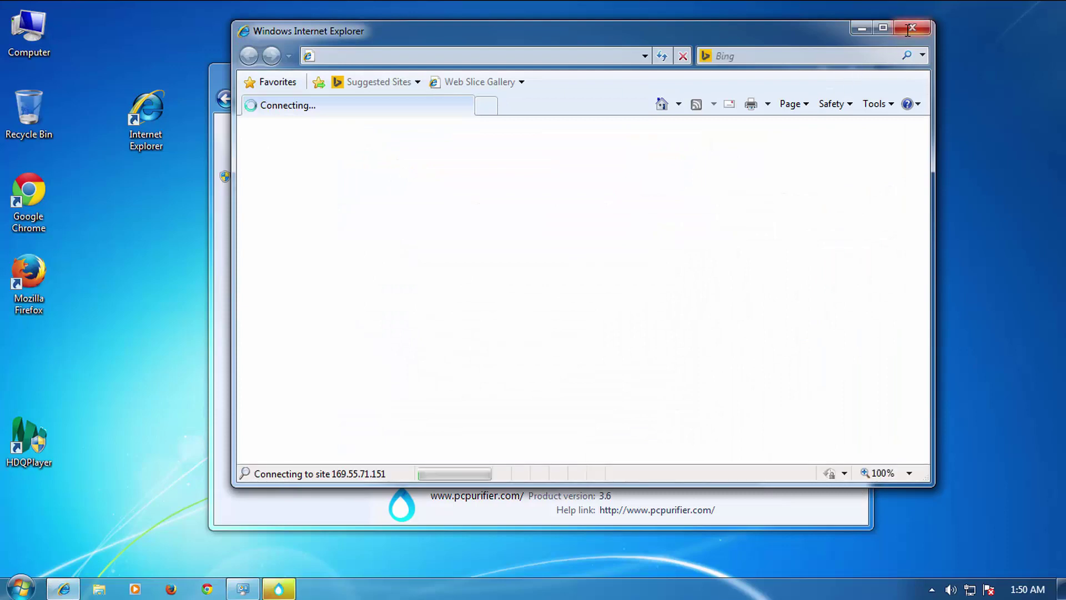
{"action": "left_click", "coordinate": [912, 29]}
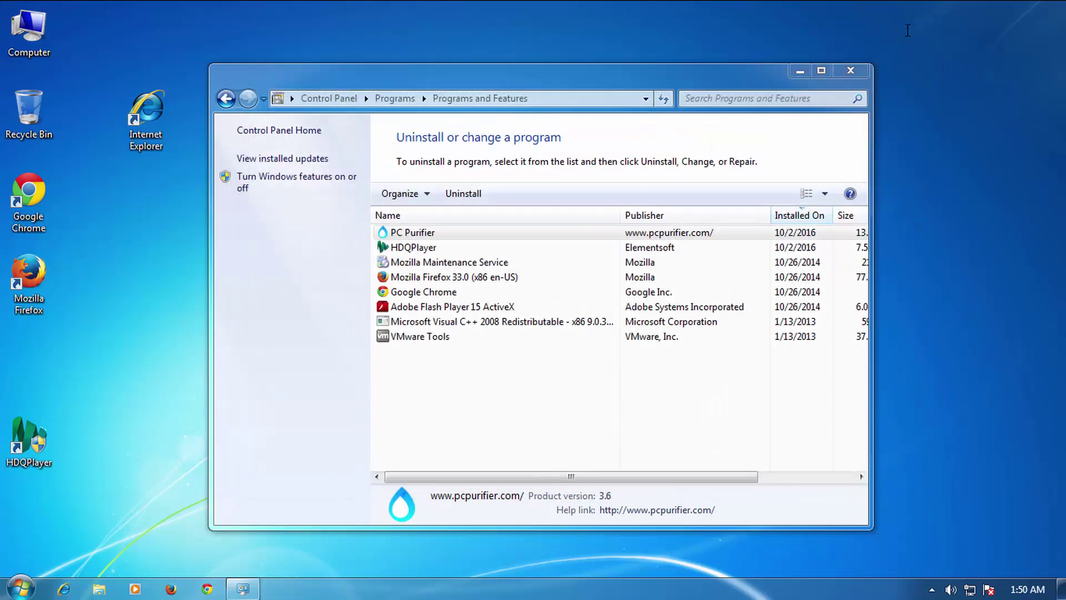
Step: Uninstall HDQPlayer with the manual reboot option, dismissing its farewell web page and closing the installed programs window at the end
{"action": "left_click", "coordinate": [454, 232]}
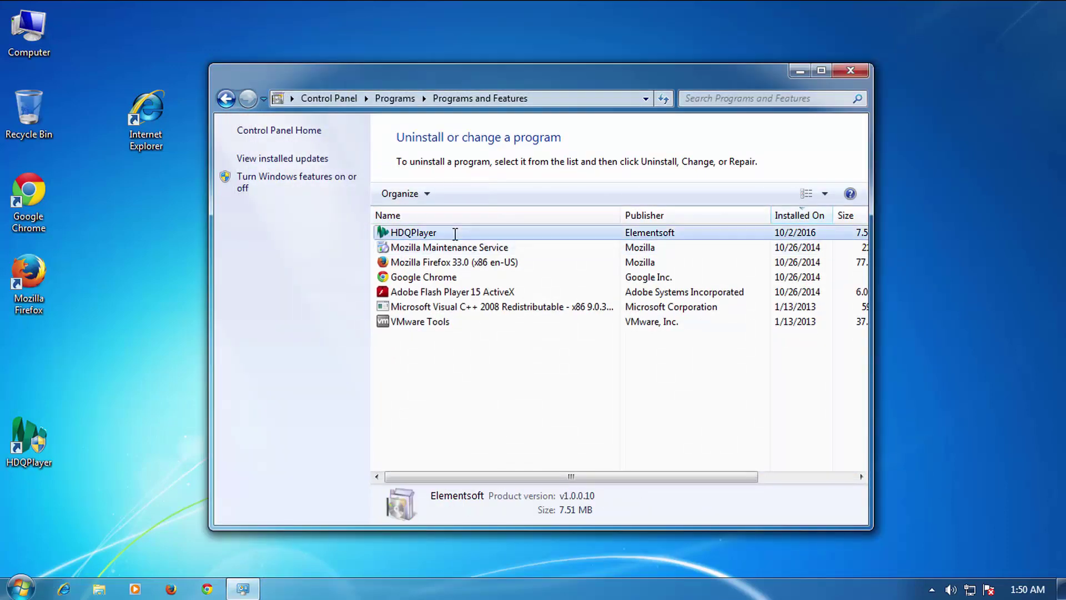
{"action": "left_click", "coordinate": [475, 194]}
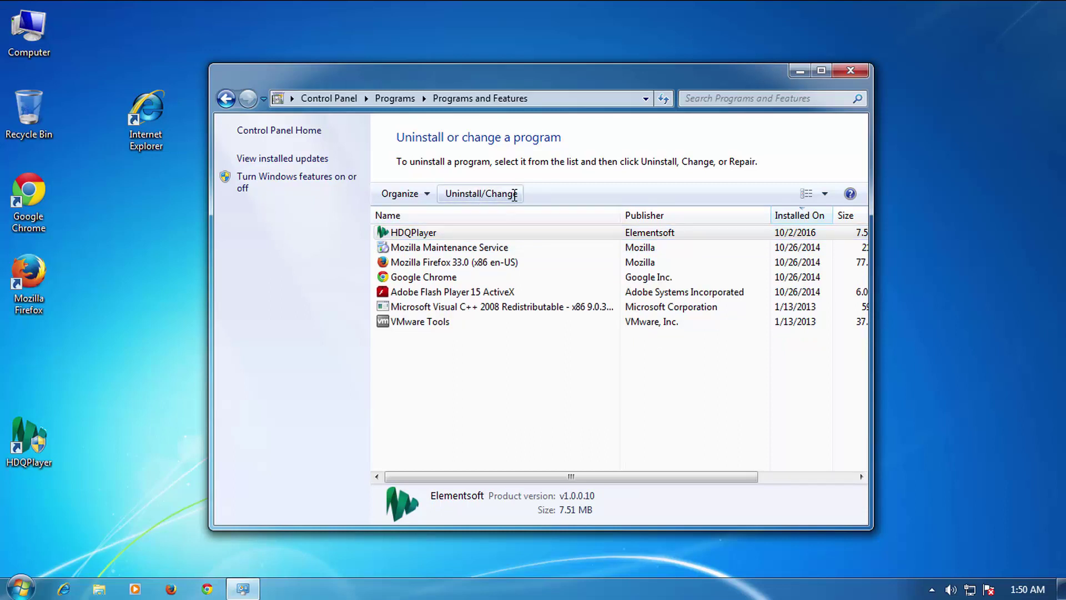
{"action": "left_click", "coordinate": [524, 333]}
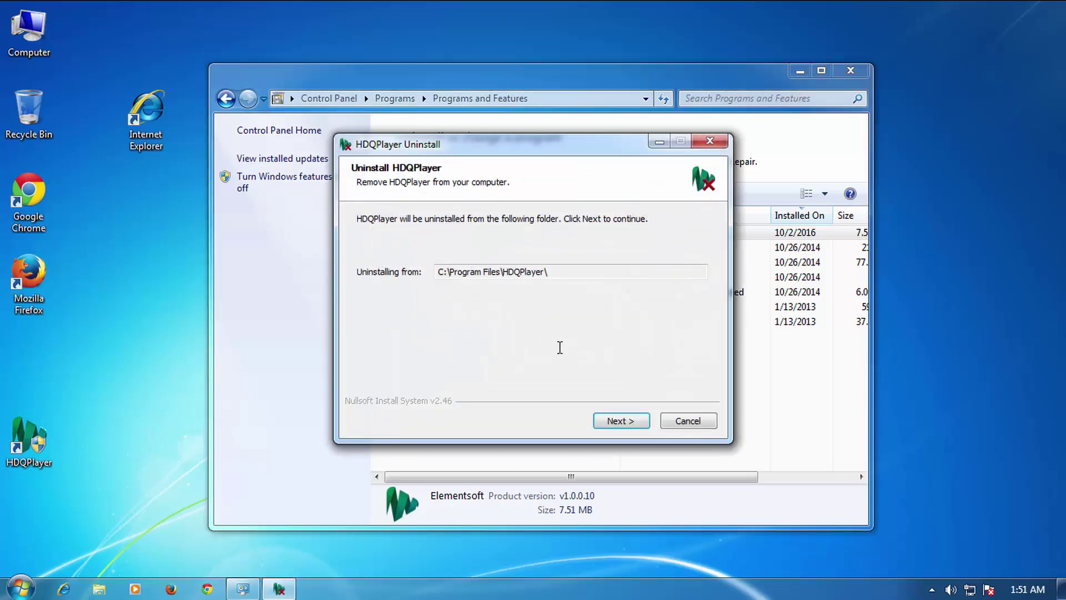
{"action": "left_click", "coordinate": [618, 421]}
{"action": "left_click", "coordinate": [617, 421]}
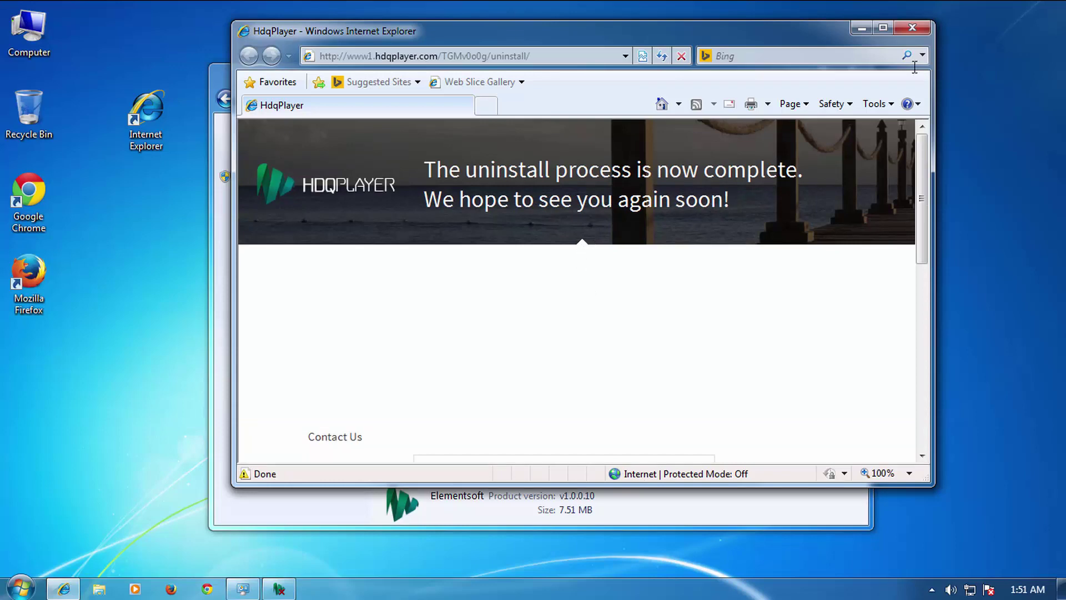
{"action": "left_click", "coordinate": [912, 27]}
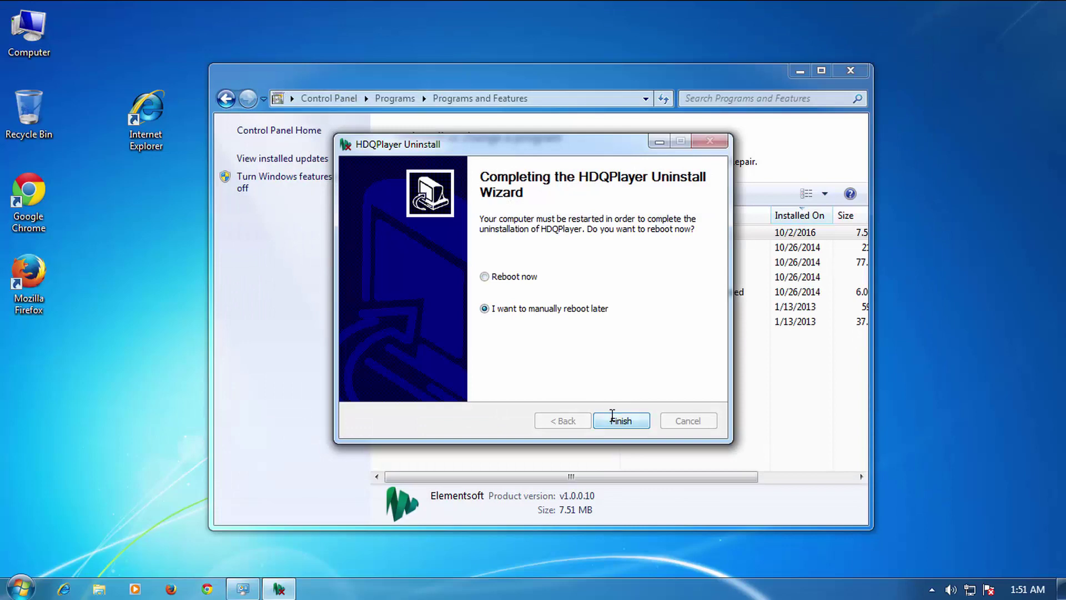
{"action": "left_click", "coordinate": [620, 420]}
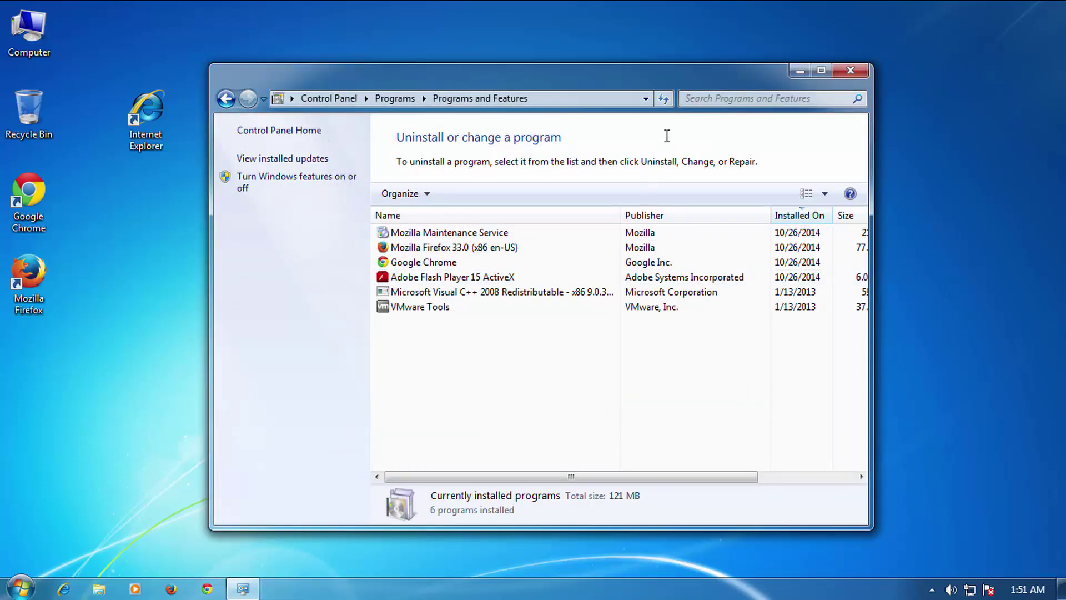
{"action": "left_click", "coordinate": [848, 74]}
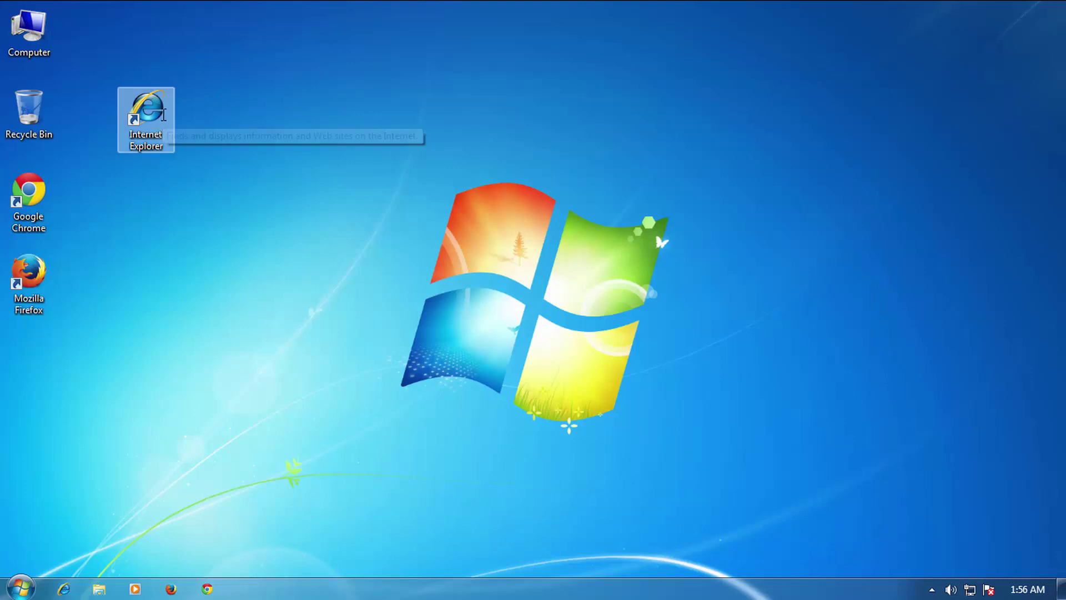
Step: Launch Internet Explorer from the desktop, check the home page's full address, and turn on the Menu Bar
{"action": "left_click", "coordinate": [164, 115]}
{"action": "double_click", "coordinate": [164, 115]}
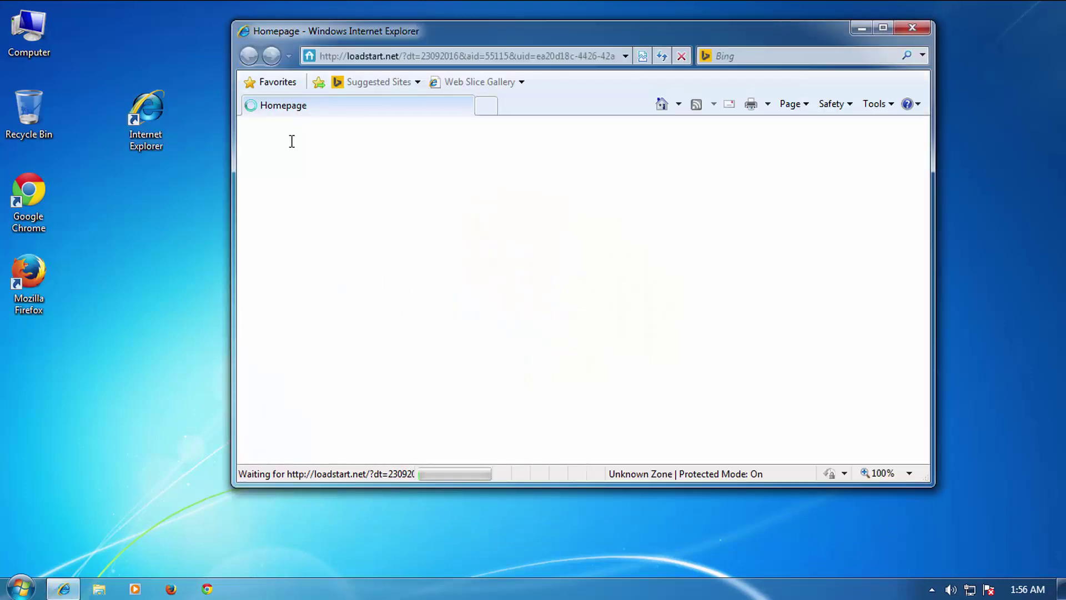
{"action": "left_click", "coordinate": [400, 58]}
{"action": "left_click", "coordinate": [367, 56]}
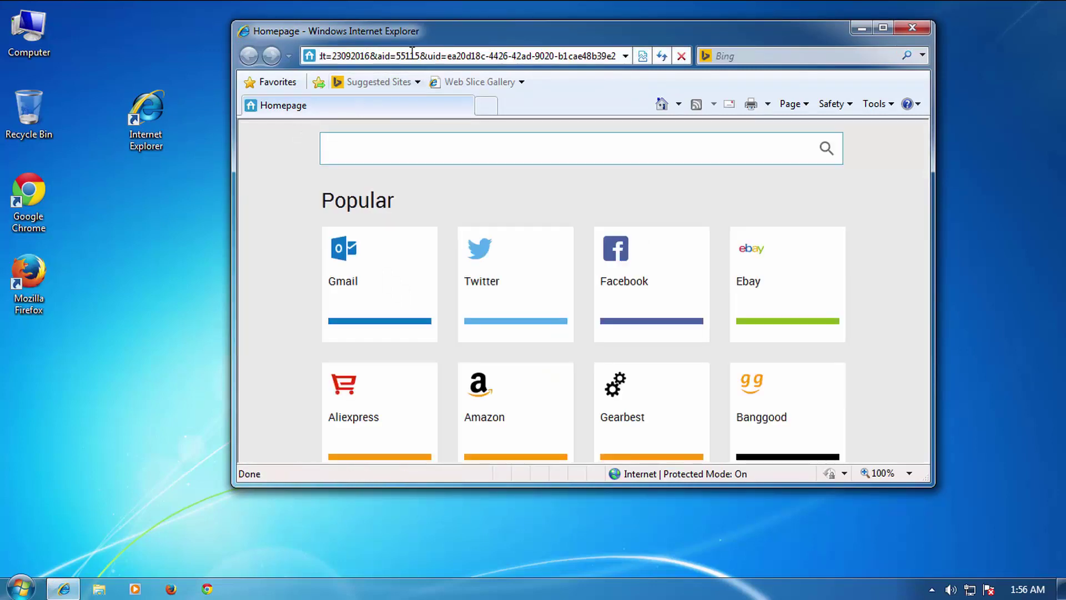
{"action": "right_click", "coordinate": [583, 83]}
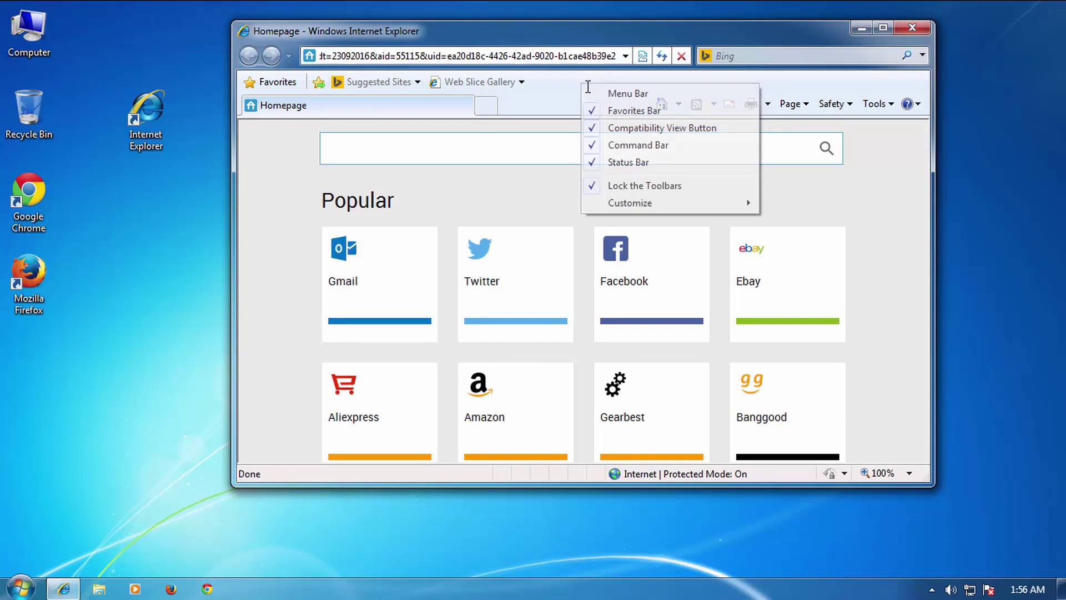
{"action": "left_click", "coordinate": [600, 94]}
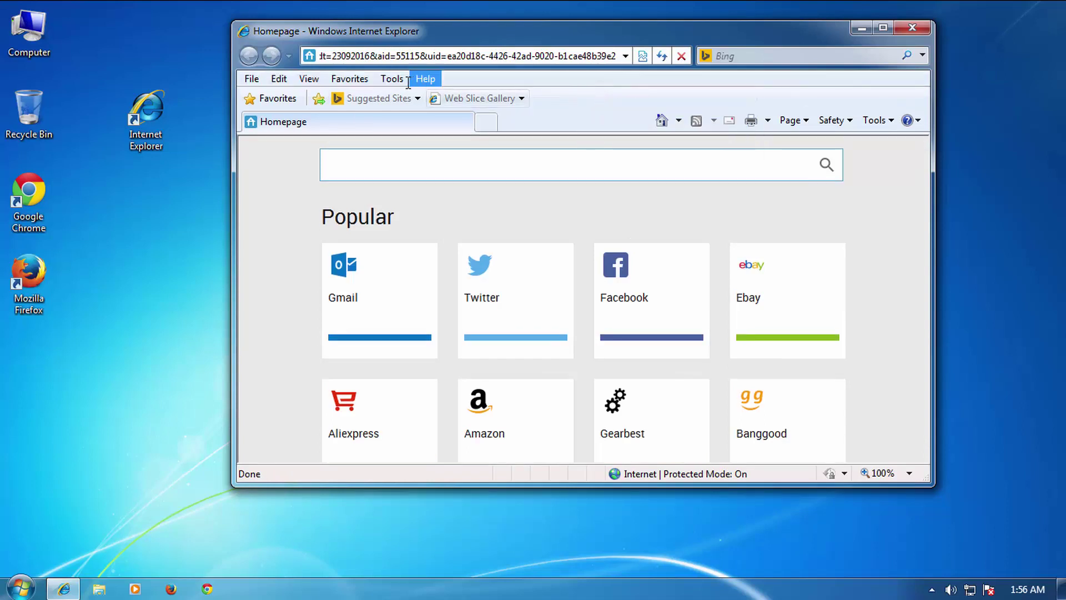
Step: Replace the loadstart.net home page in Internet Options with Google's web address, save it, and close the browser
{"action": "left_click", "coordinate": [401, 79]}
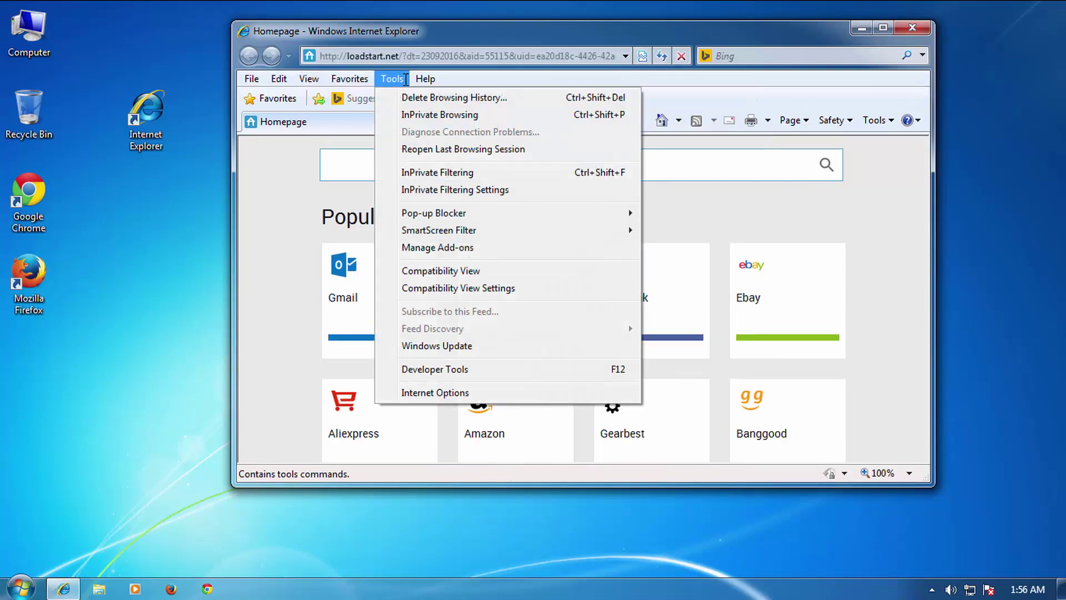
{"action": "left_click", "coordinate": [409, 394]}
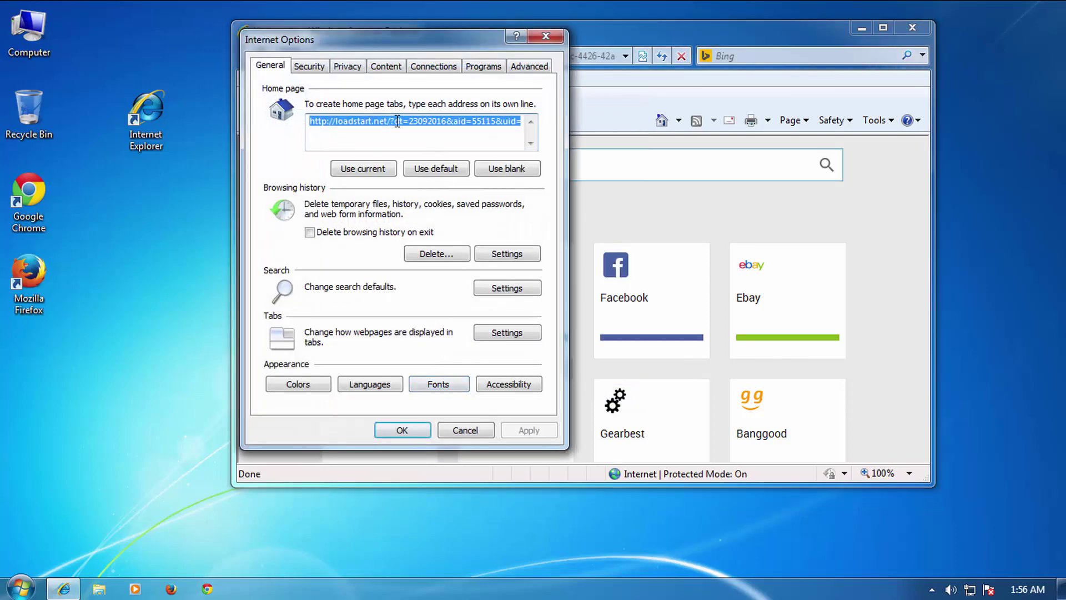
{"action": "key", "text": "Delete"}
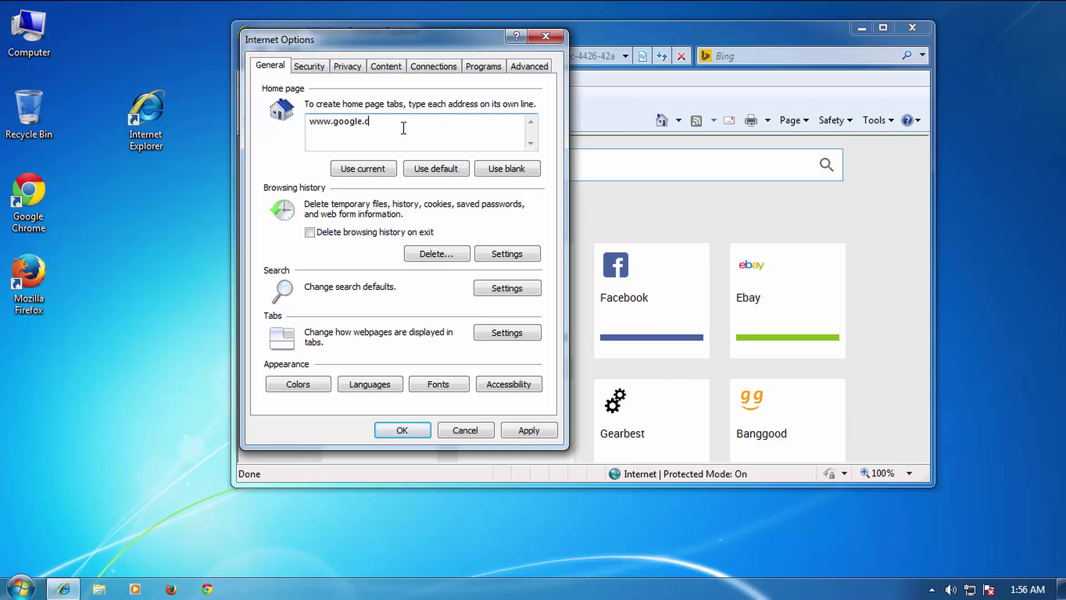
{"action": "left_click", "coordinate": [401, 430]}
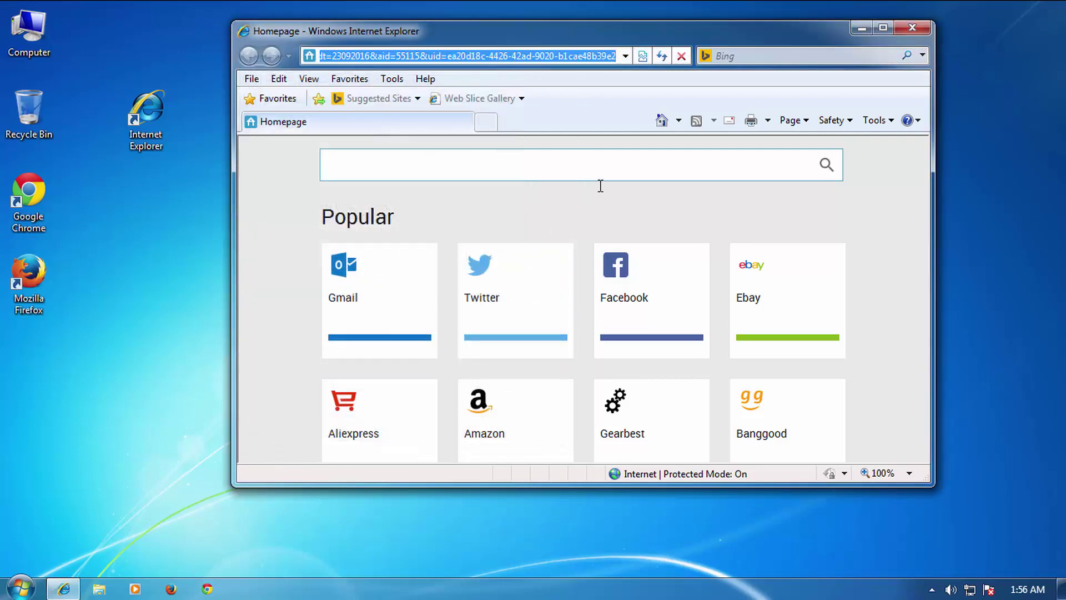
{"action": "left_click", "coordinate": [912, 27]}
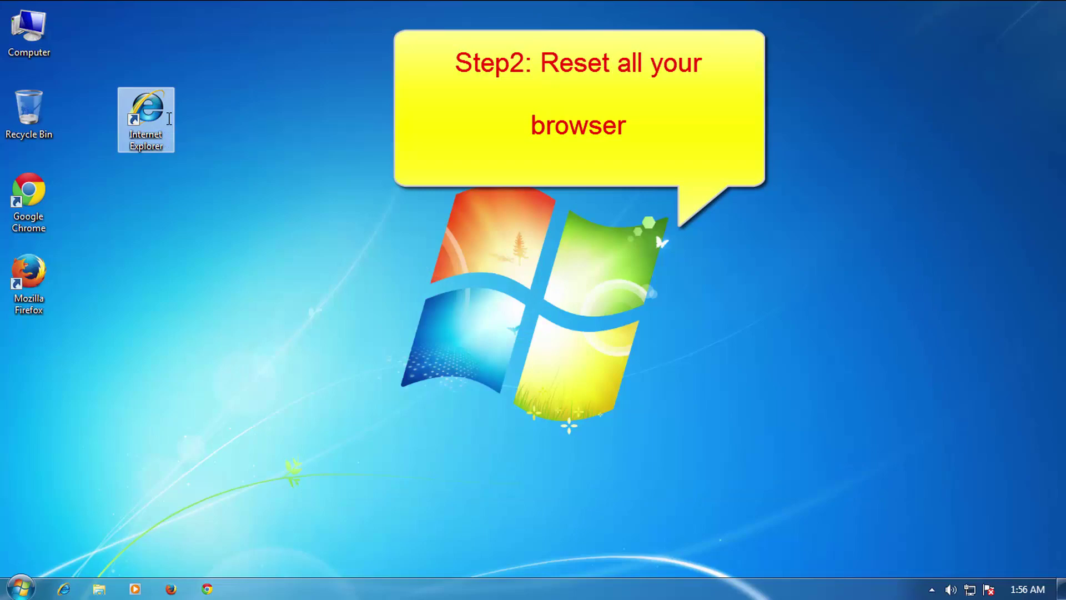
Step: Remove the loadstart.net address following iexplore.exe" from the Target of the Internet Explorer desktop shortcut and save its properties
{"action": "right_click", "coordinate": [169, 119]}
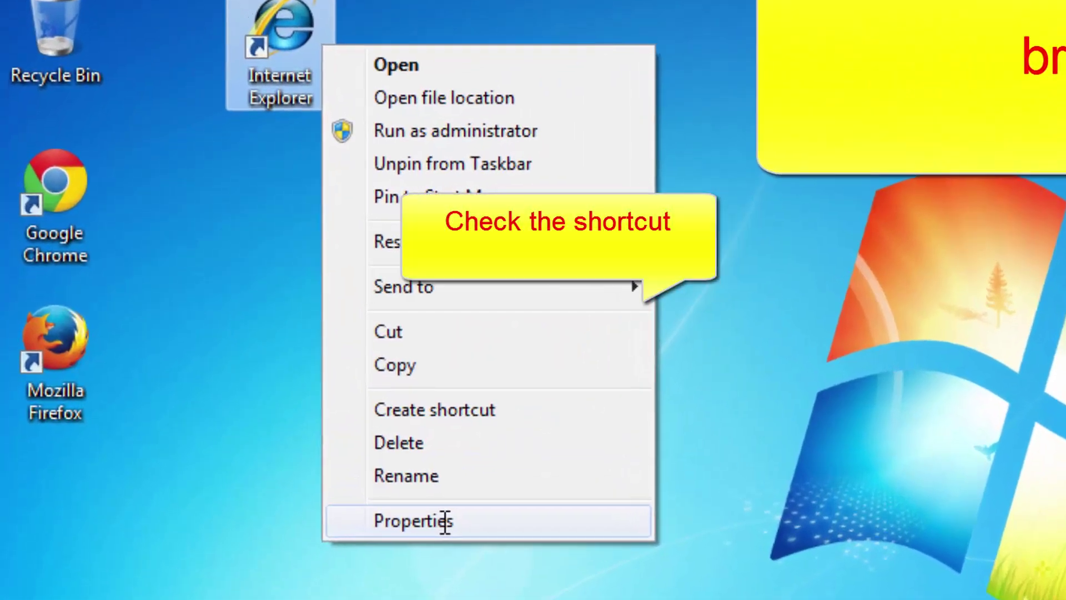
{"action": "left_click", "coordinate": [446, 522]}
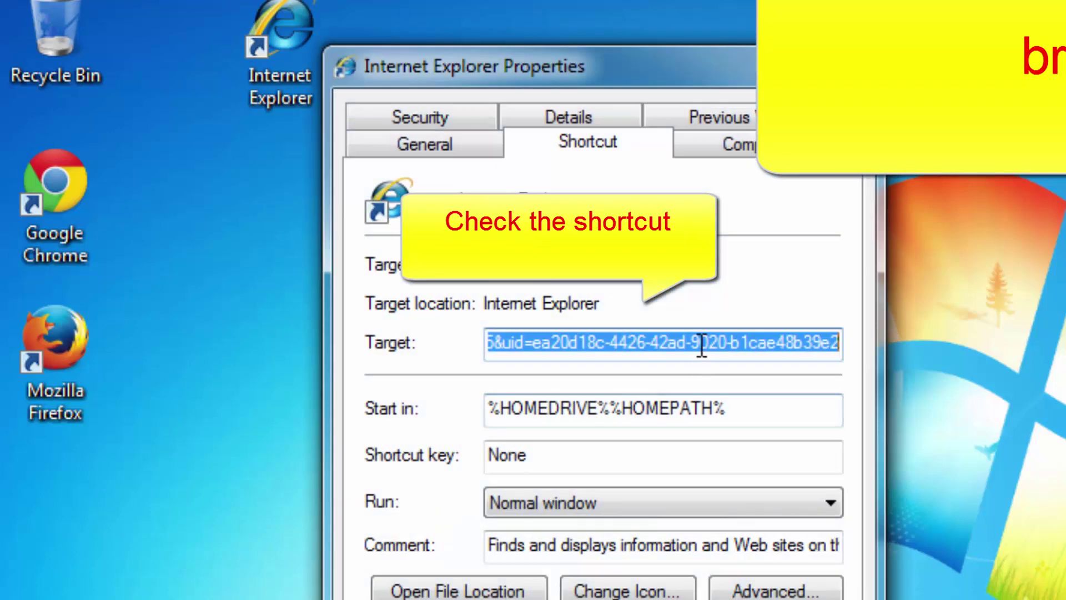
{"action": "left_click", "coordinate": [701, 345]}
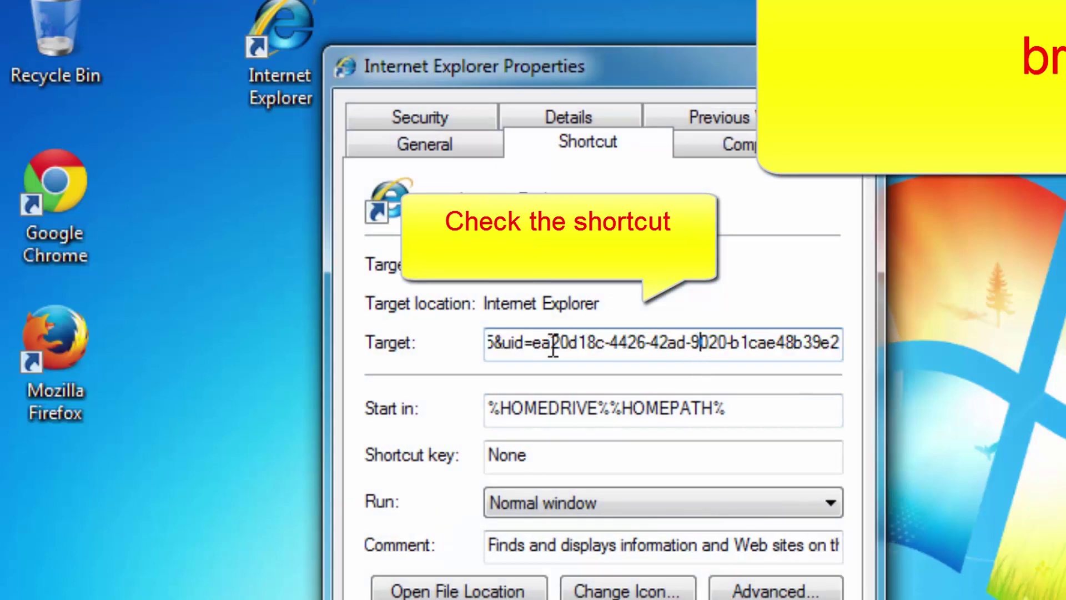
{"action": "left_click_drag", "start_coordinate": [511, 342], "coordinate": [327, 339]}
{"action": "left_click", "coordinate": [776, 342]}
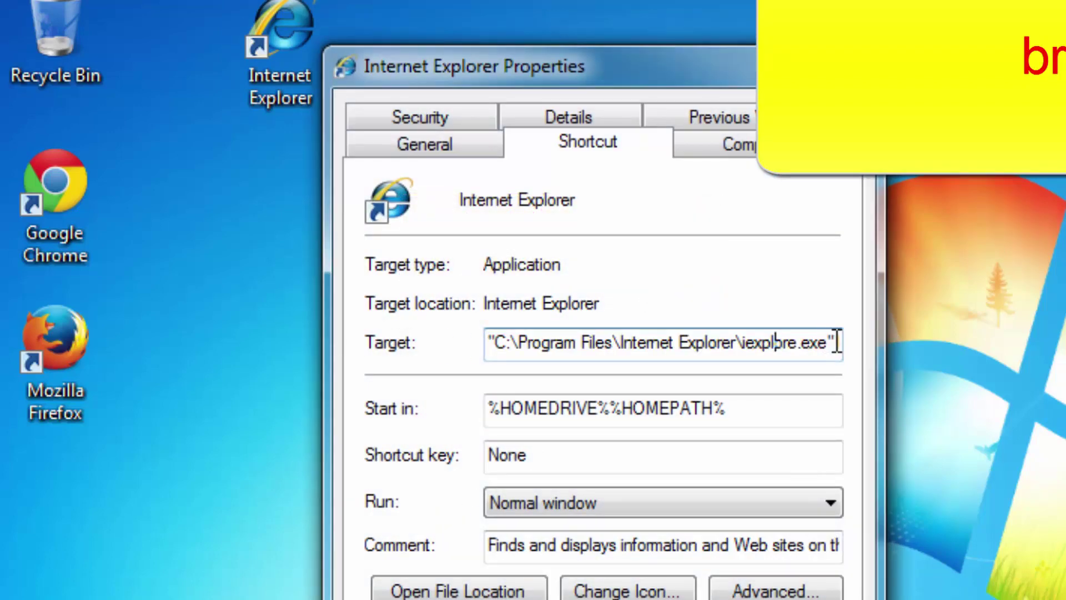
{"action": "left_click", "coordinate": [836, 342]}
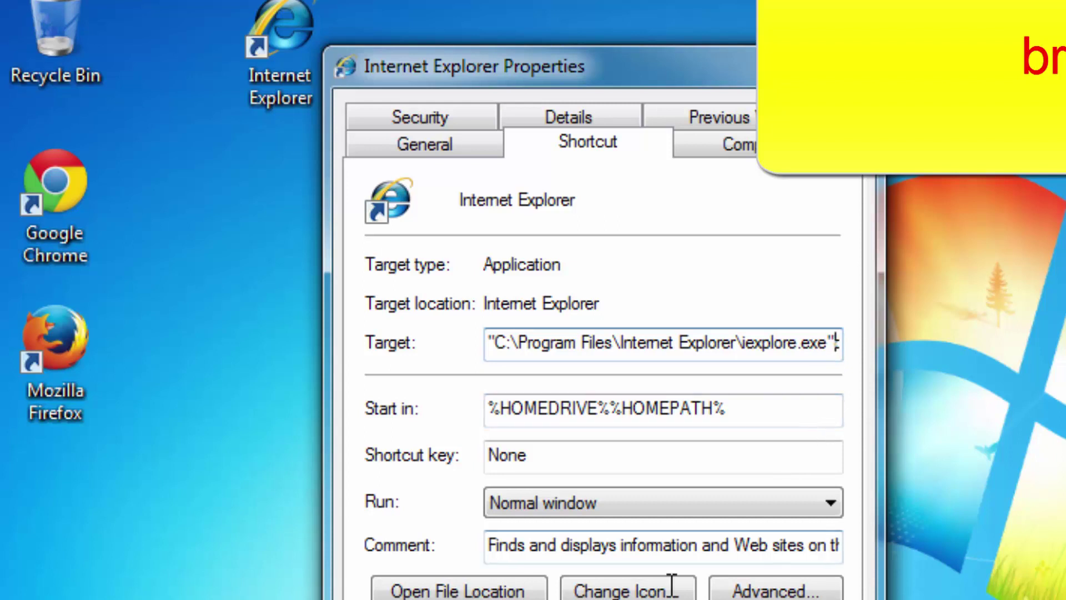
{"action": "key", "text": "Right"}
{"action": "key", "text": "Right"}
{"action": "key", "text": "Right"}
{"action": "key", "text": "Right"}
{"action": "key", "text": "Right"}
{"action": "key", "text": "Right"}
{"action": "key", "text": "Right"}
{"action": "key", "text": "Right"}
{"action": "key", "text": "Right"}
{"action": "key", "text": "Right"}
{"action": "key", "text": "Right"}
{"action": "key", "text": "Right"}
{"action": "key", "text": "Right"}
{"action": "key", "text": "Right"}
{"action": "key", "text": "Right"}
{"action": "key", "text": "Right"}
{"action": "key", "text": "Right"}
{"action": "key", "text": "Right"}
{"action": "key", "text": "Right"}
{"action": "key", "text": "Right"}
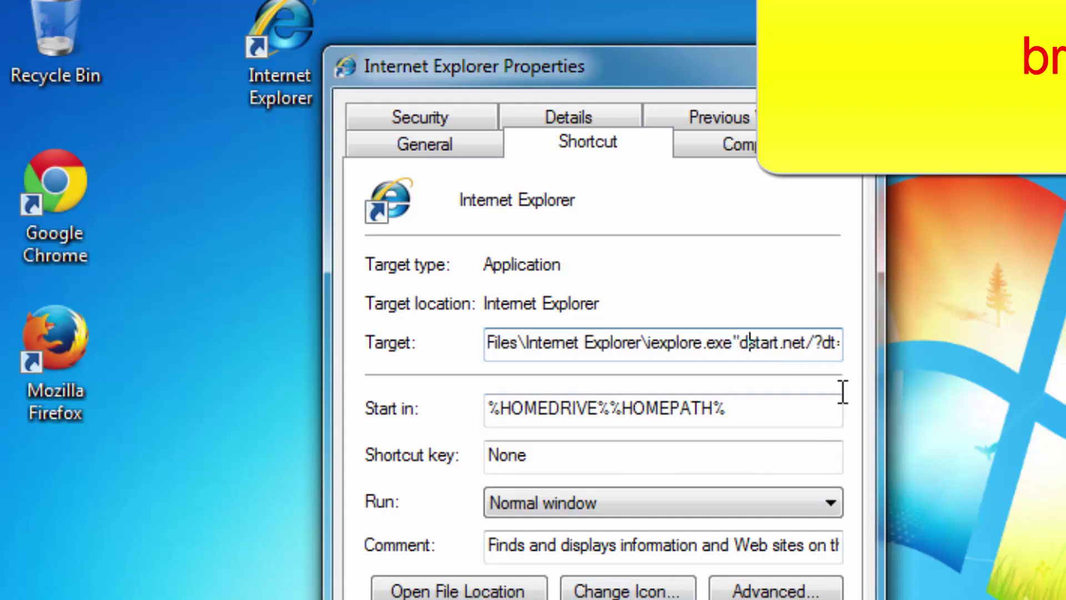
{"action": "left_click_drag", "start_coordinate": [746, 346], "coordinate": [925, 348]}
{"action": "key", "text": "Delete"}
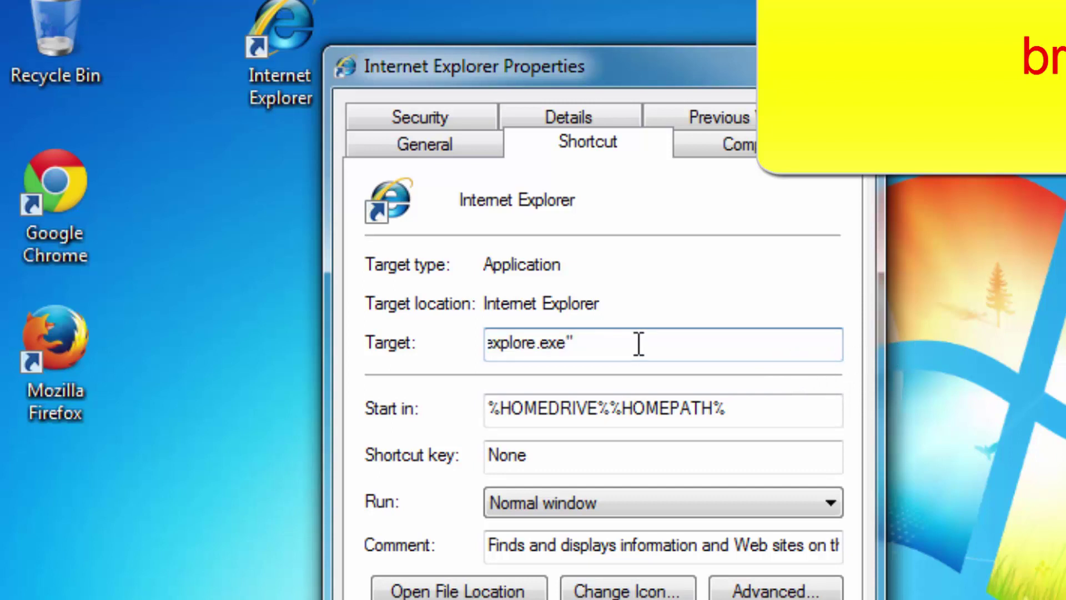
{"action": "key", "text": "Return"}
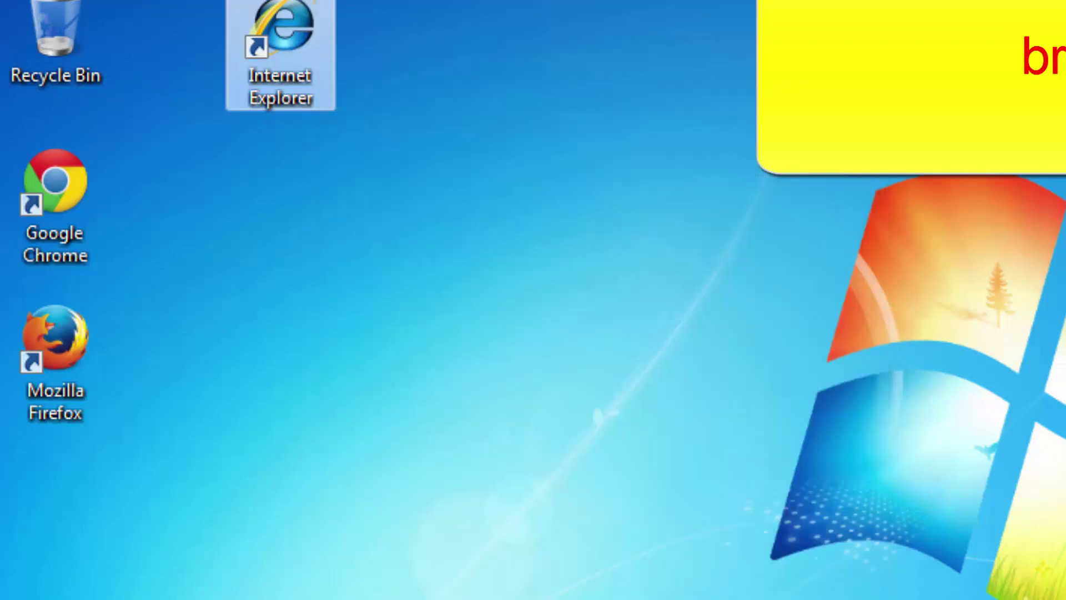
Step: Launch Google Chrome from the desktop, reset its settings to their original defaults, and close the browser
{"action": "left_click", "coordinate": [85, 195]}
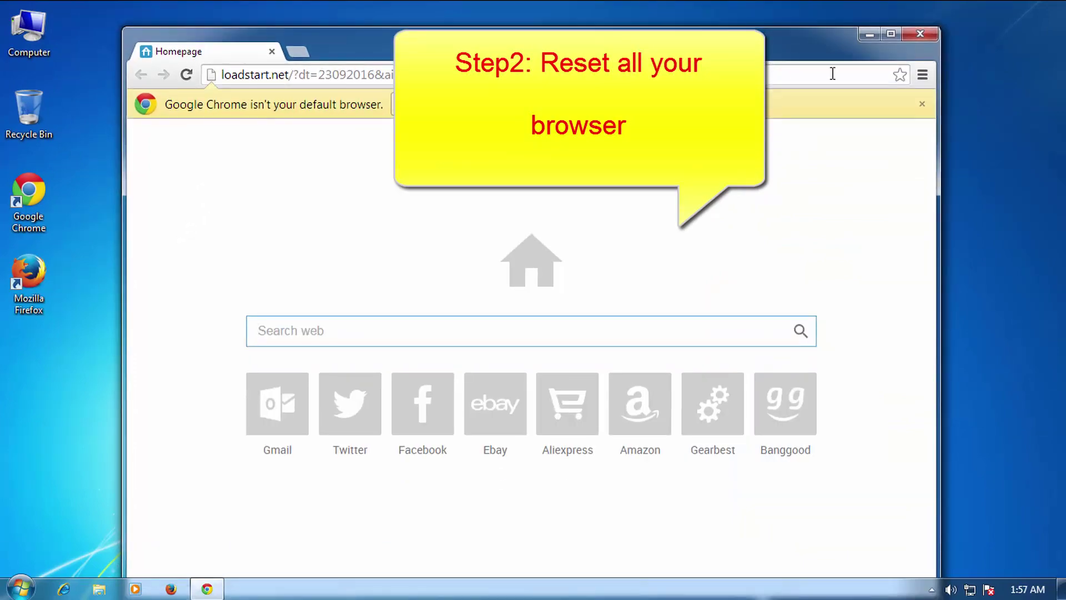
{"action": "left_click", "coordinate": [922, 75]}
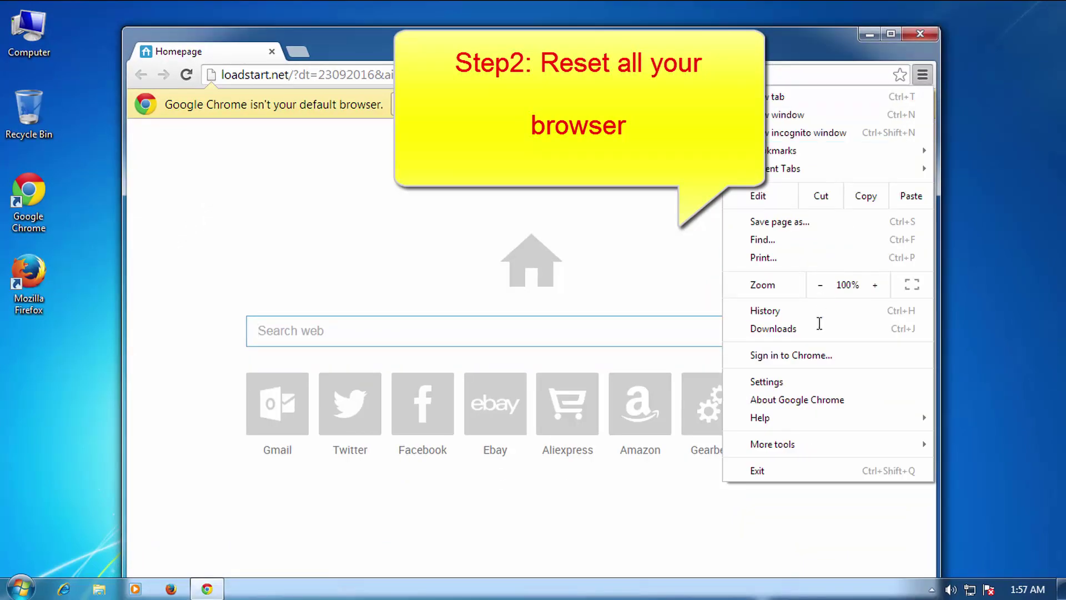
{"action": "left_click", "coordinate": [787, 380]}
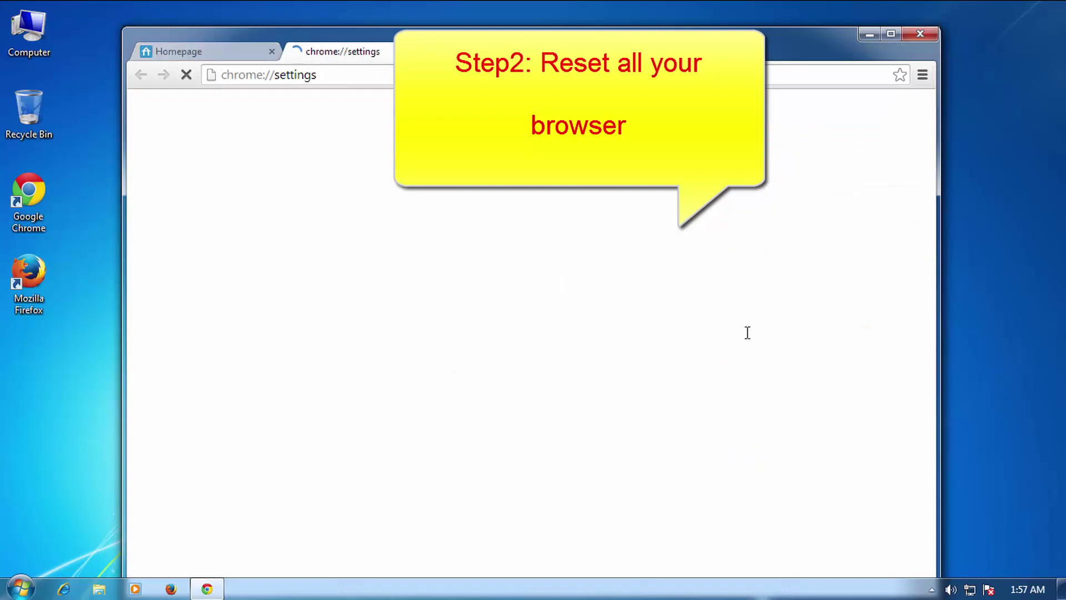
{"action": "scroll", "coordinate": [621, 322], "scroll_direction": "down", "scroll_amount": 3}
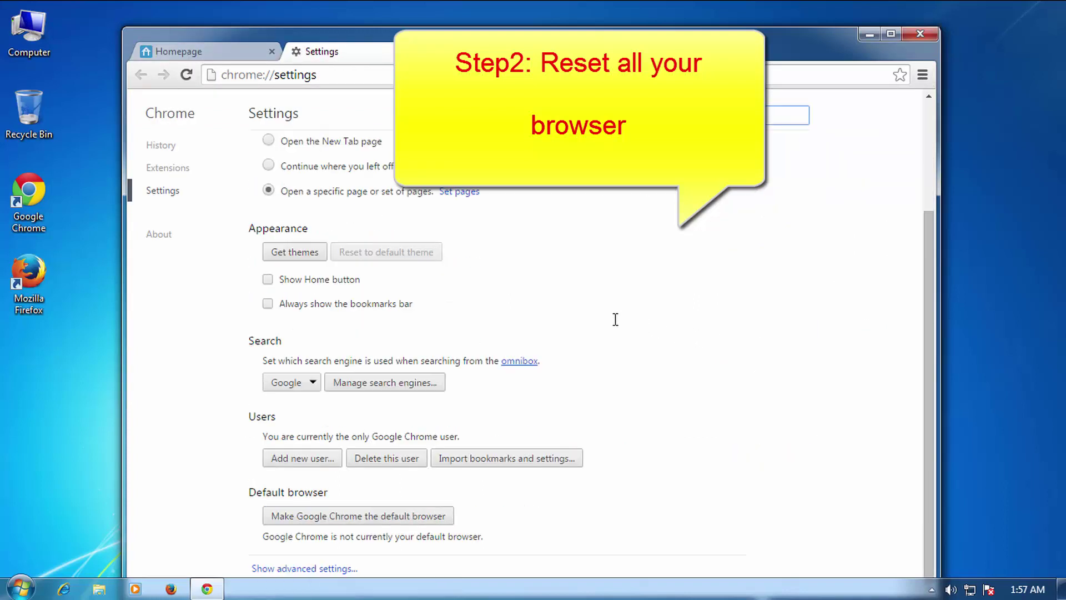
{"action": "left_click", "coordinate": [317, 569]}
{"action": "scroll", "coordinate": [566, 388], "scroll_direction": "down", "scroll_amount": 20}
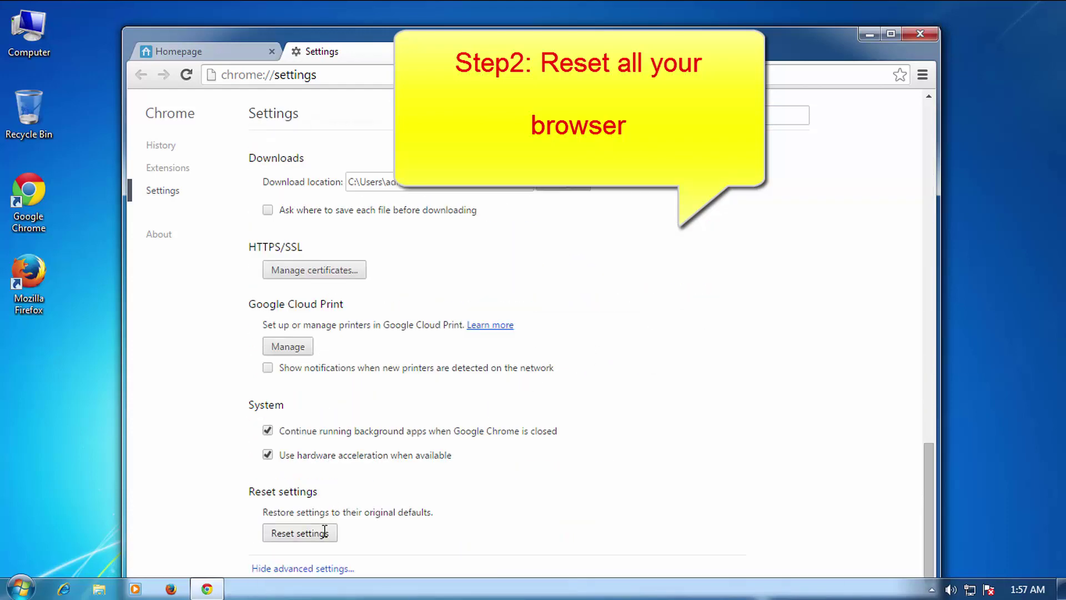
{"action": "left_click", "coordinate": [325, 531]}
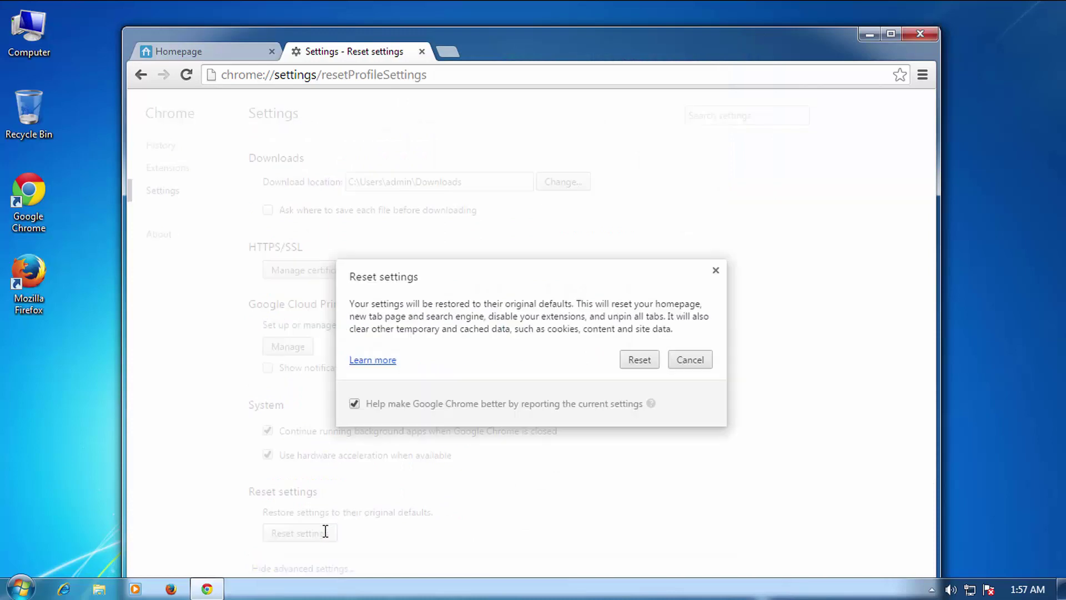
{"action": "left_click", "coordinate": [640, 360]}
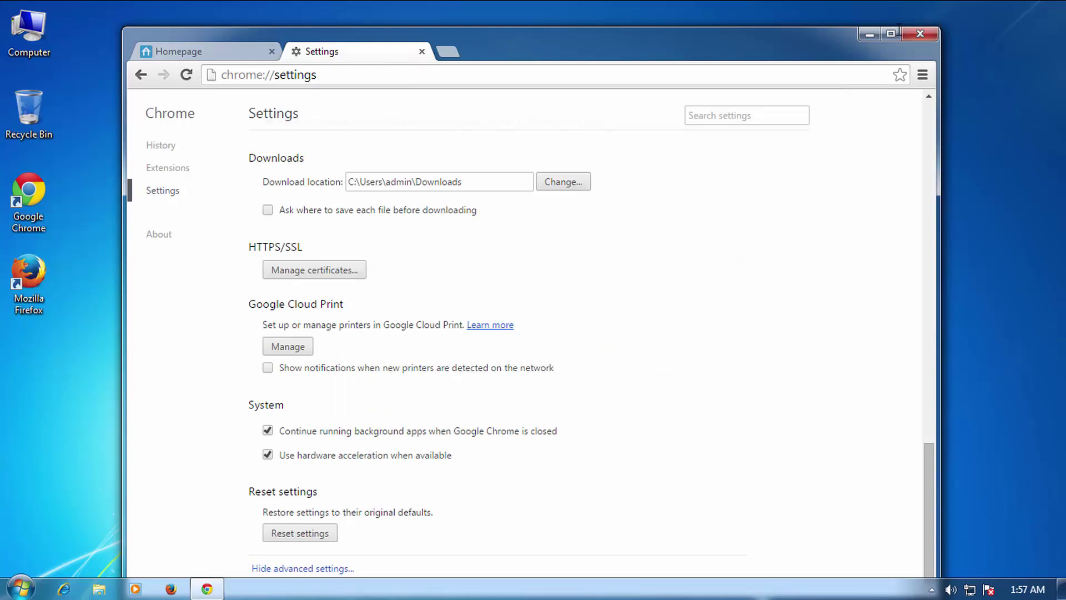
{"action": "left_click", "coordinate": [920, 33]}
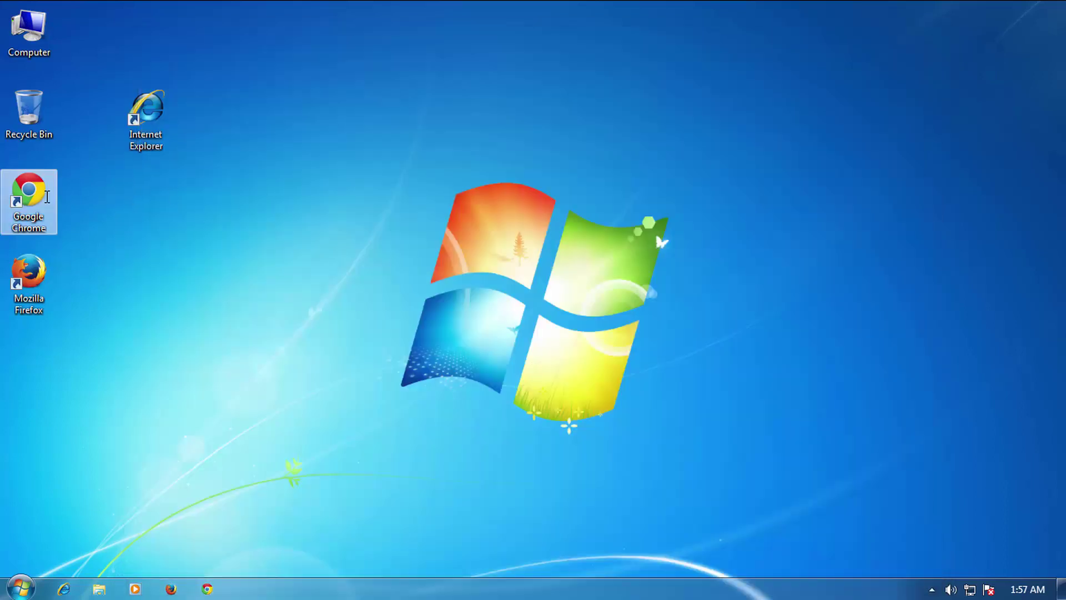
Step: Remove the loadstart.net address following chrome.exe" from the Target of the Google Chrome desktop shortcut and save its properties
{"action": "right_click", "coordinate": [47, 197]}
{"action": "left_click", "coordinate": [107, 460]}
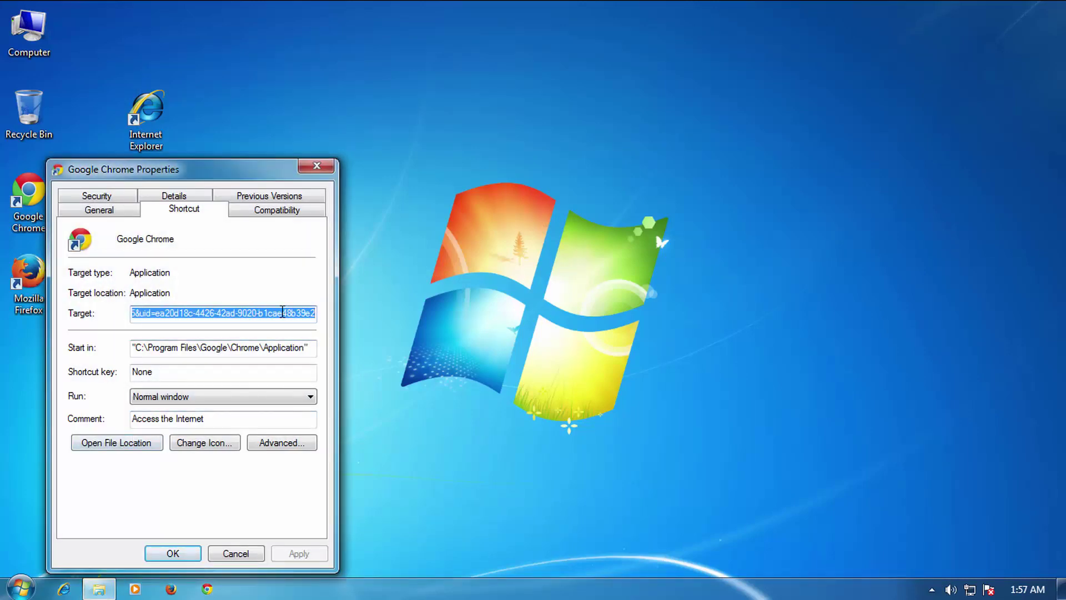
{"action": "left_click", "coordinate": [283, 311]}
{"action": "left_click_drag", "start_coordinate": [171, 312], "coordinate": [56, 308]}
{"action": "left_click", "coordinate": [243, 314]}
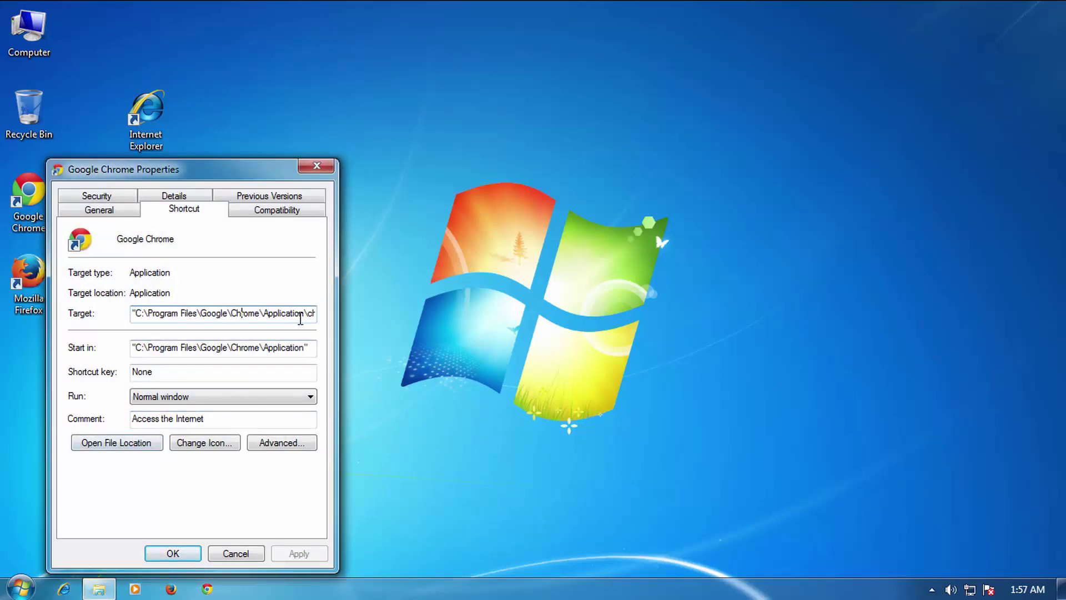
{"action": "left_click_drag", "start_coordinate": [317, 311], "coordinate": [281, 305]}
{"action": "left_click", "coordinate": [273, 313]}
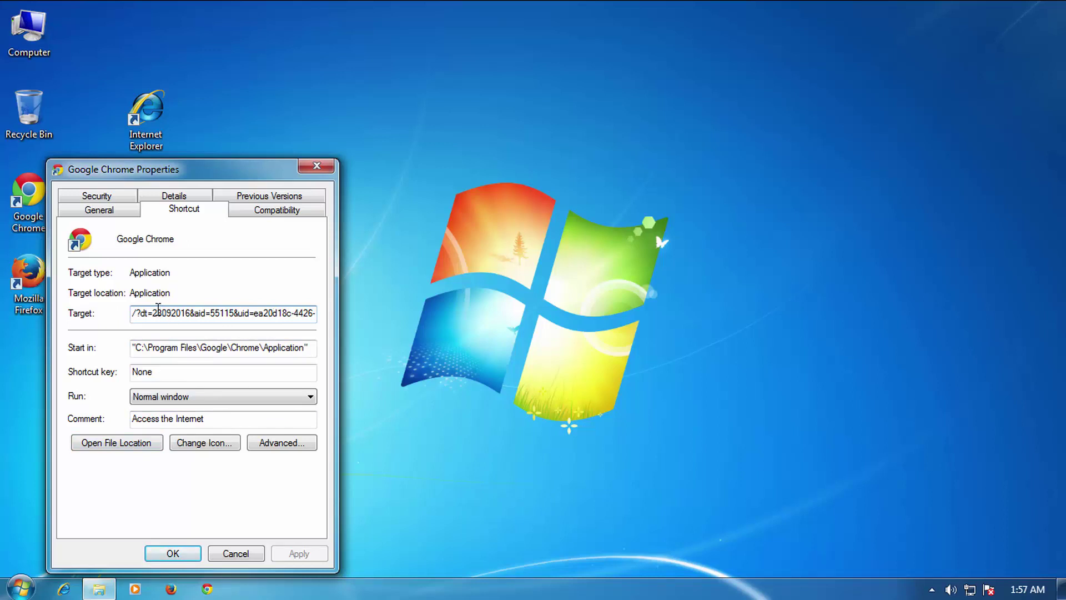
{"action": "left_click_drag", "start_coordinate": [158, 309], "coordinate": [348, 314]}
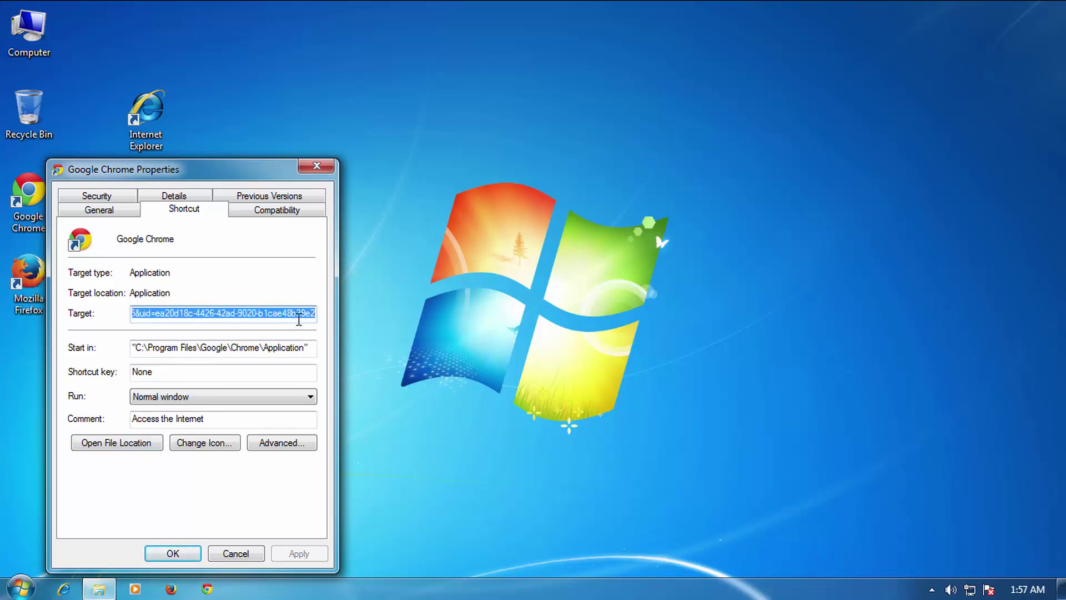
{"action": "key", "text": "Delete"}
{"action": "left_click_drag", "start_coordinate": [226, 313], "coordinate": [324, 311]}
{"action": "key", "text": "Delete"}
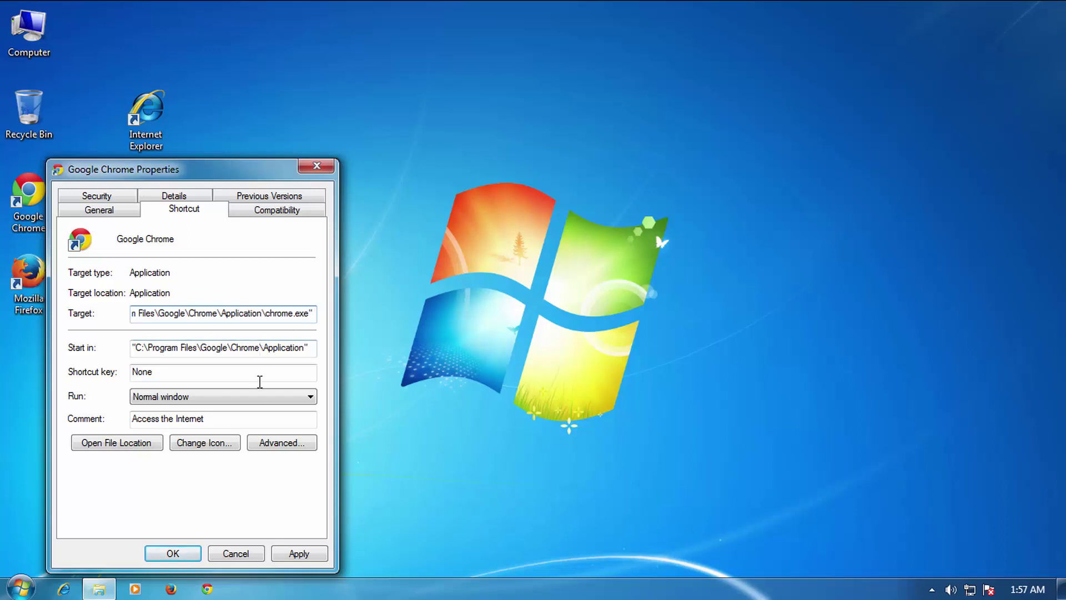
{"action": "left_click", "coordinate": [176, 550]}
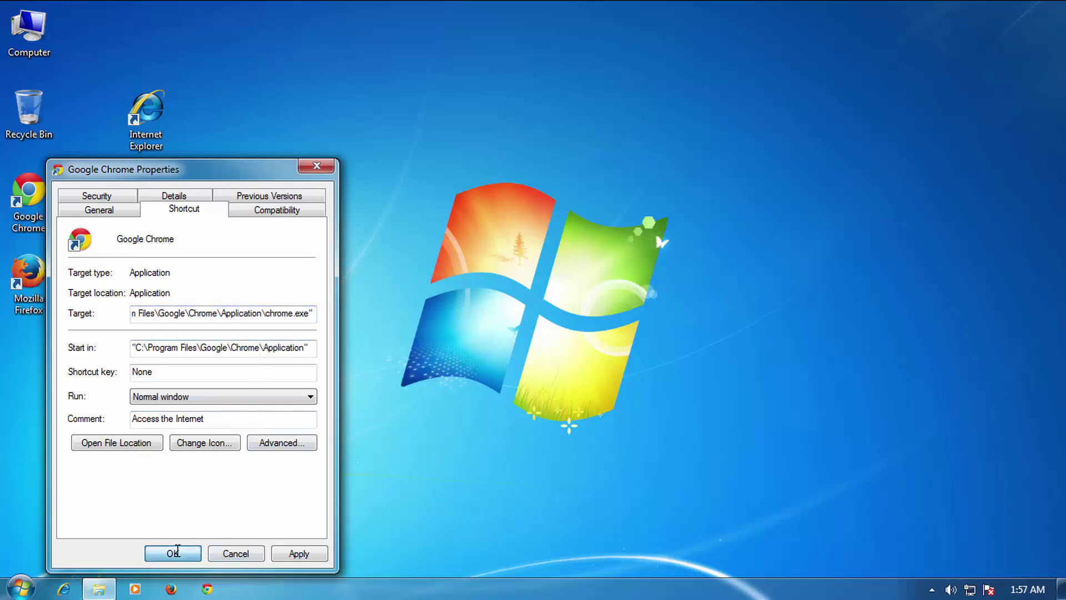
{"action": "left_click", "coordinate": [228, 399]}
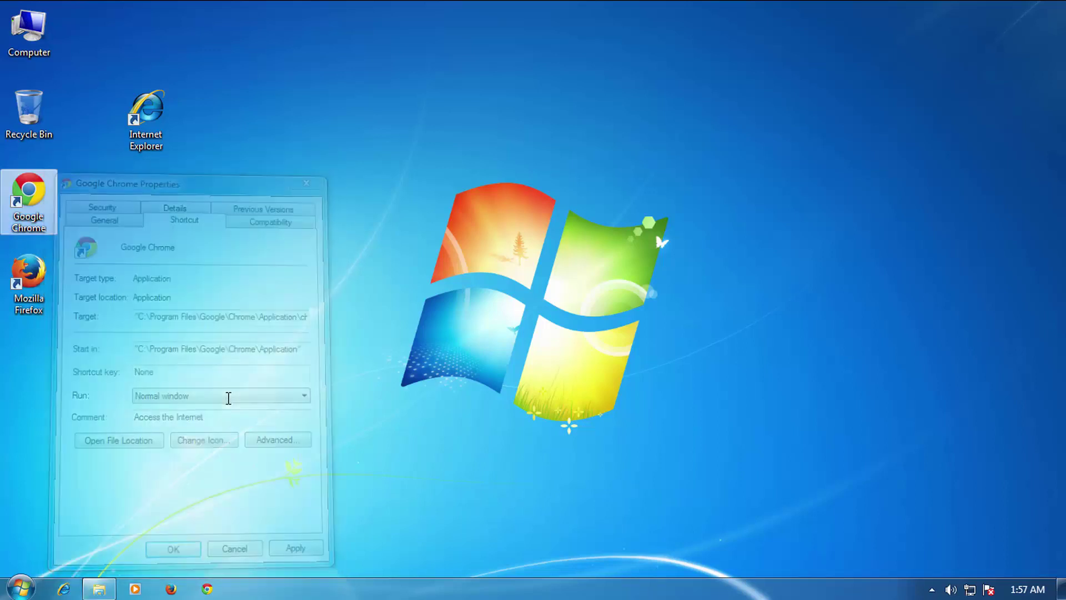
Step: Launch Mozilla Firefox from the desktop, turn on the Menu Bar, and open the Troubleshooting Information page
{"action": "left_click", "coordinate": [42, 276]}
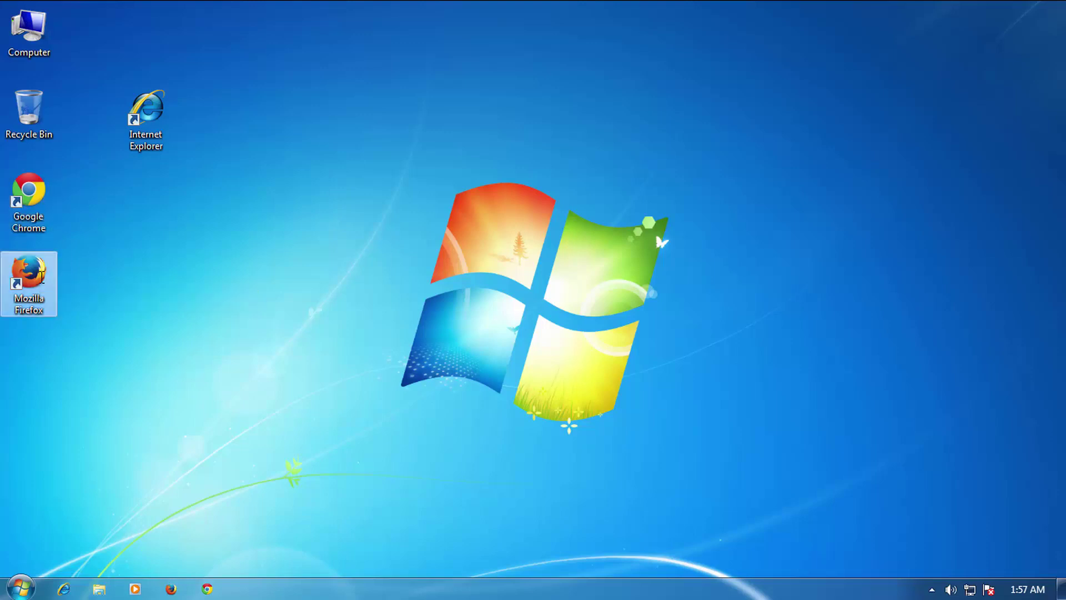
{"action": "double_click", "coordinate": [42, 276]}
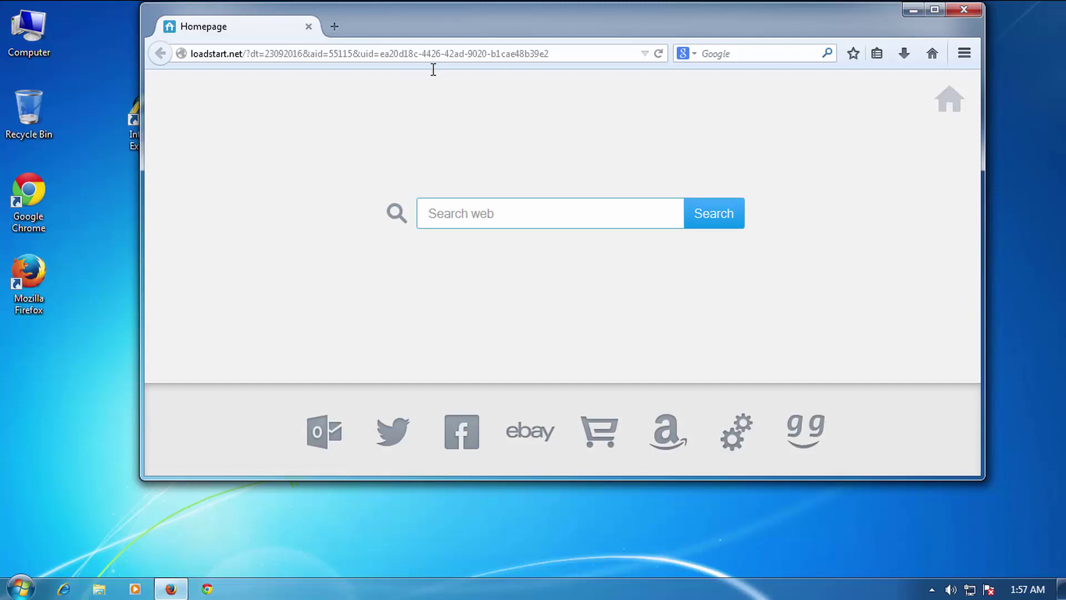
{"action": "right_click", "coordinate": [432, 20]}
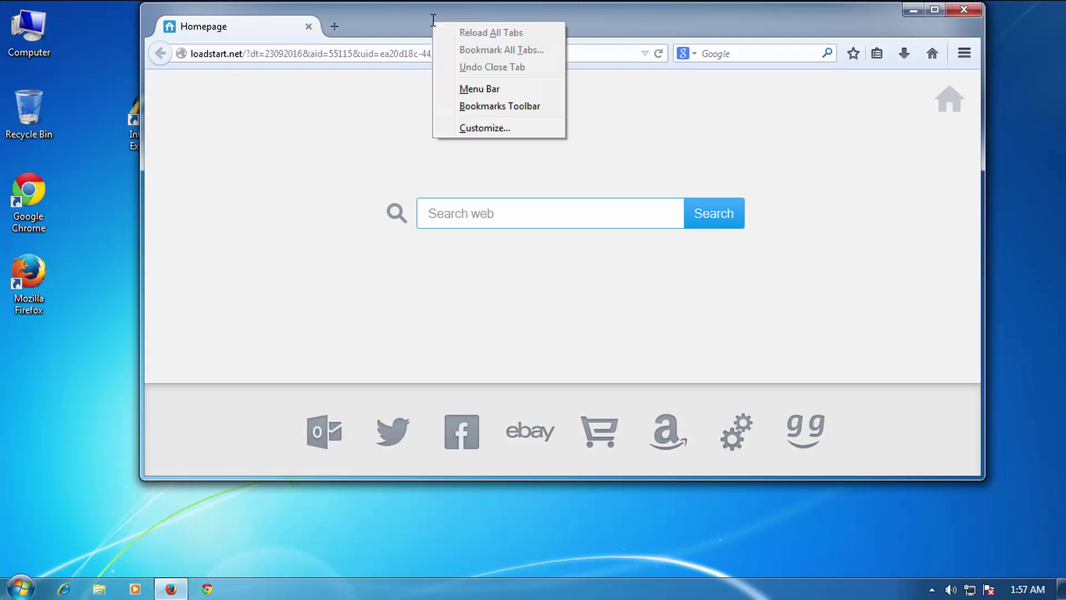
{"action": "left_click", "coordinate": [469, 89]}
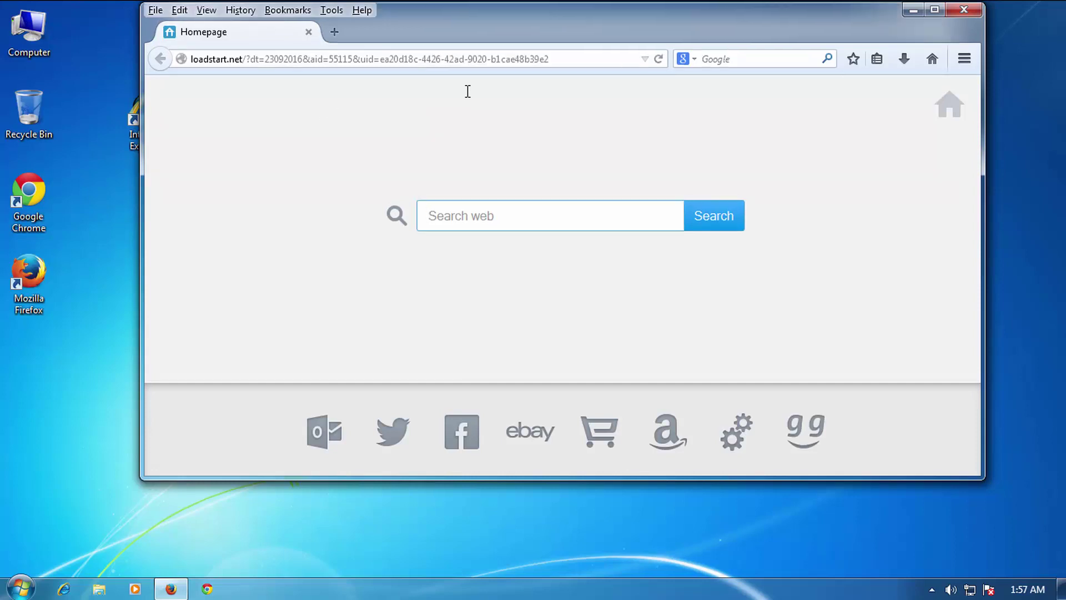
{"action": "left_click", "coordinate": [367, 11]}
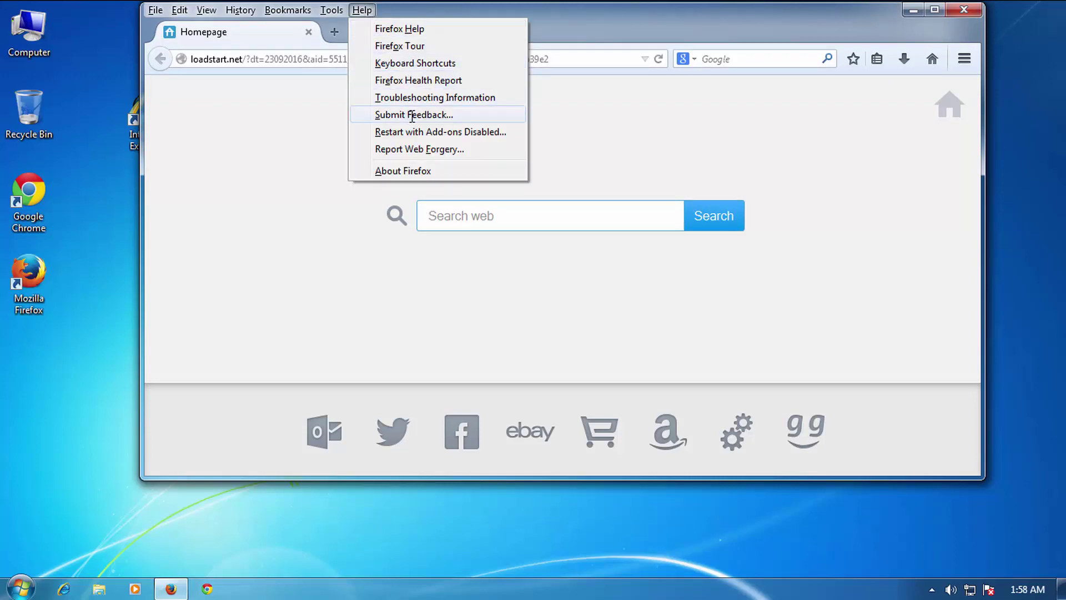
{"action": "left_click", "coordinate": [440, 98]}
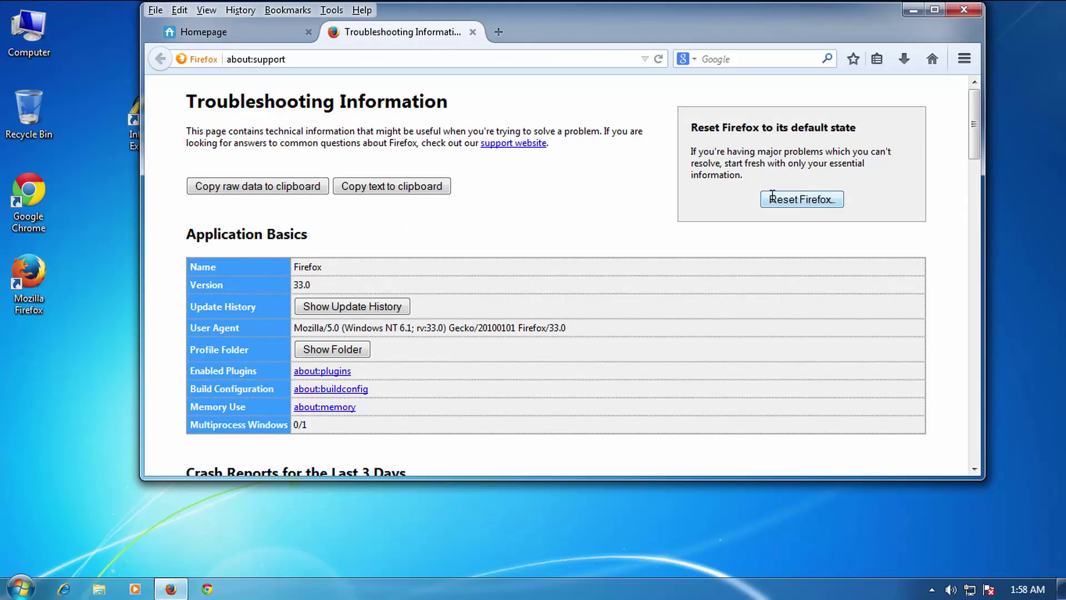
Step: Reset Firefox to its default state, decline making it the default browser with the startup check turned off, and close it
{"action": "left_click", "coordinate": [795, 199]}
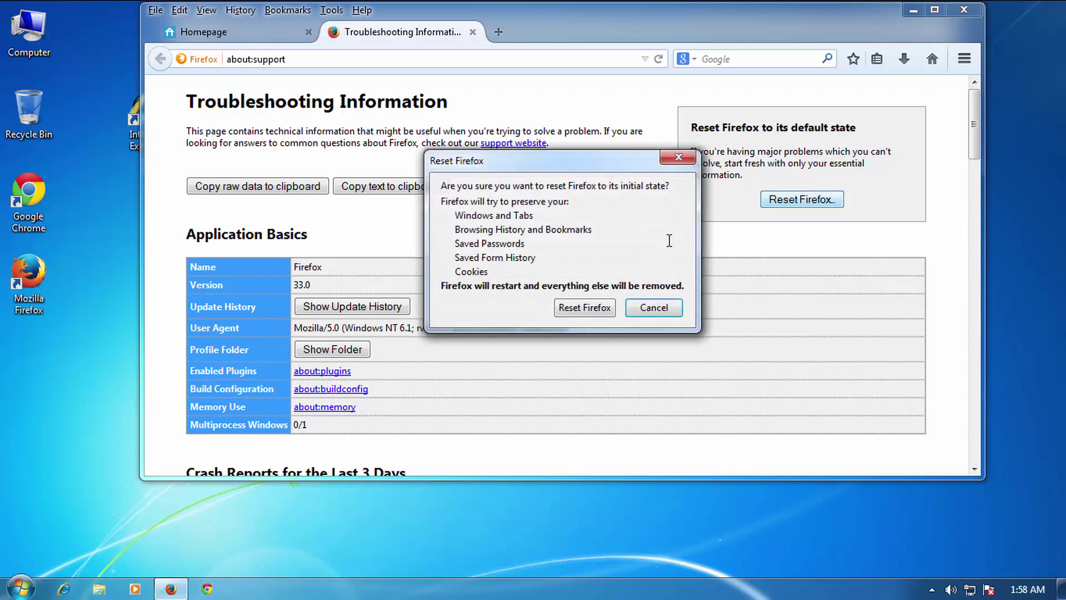
{"action": "left_click", "coordinate": [582, 309]}
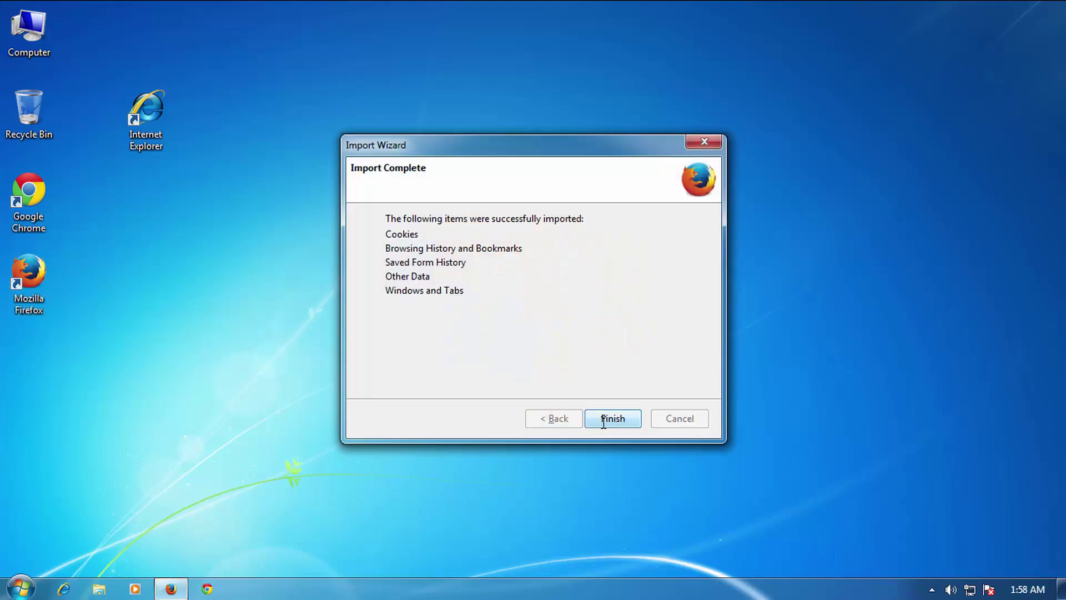
{"action": "left_click", "coordinate": [605, 421]}
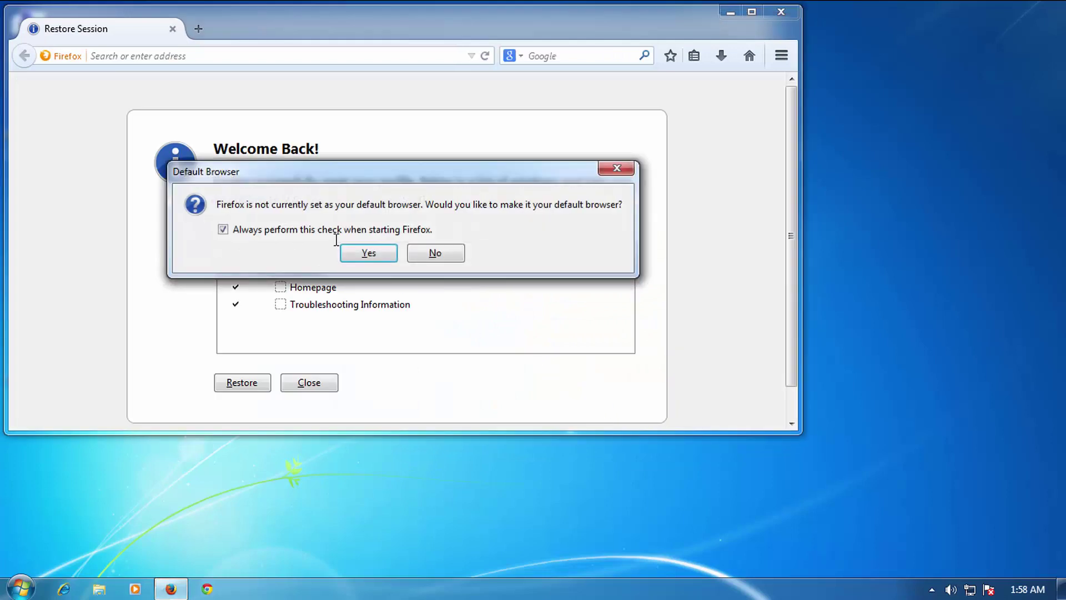
{"action": "left_click", "coordinate": [341, 231]}
{"action": "left_click", "coordinate": [430, 254]}
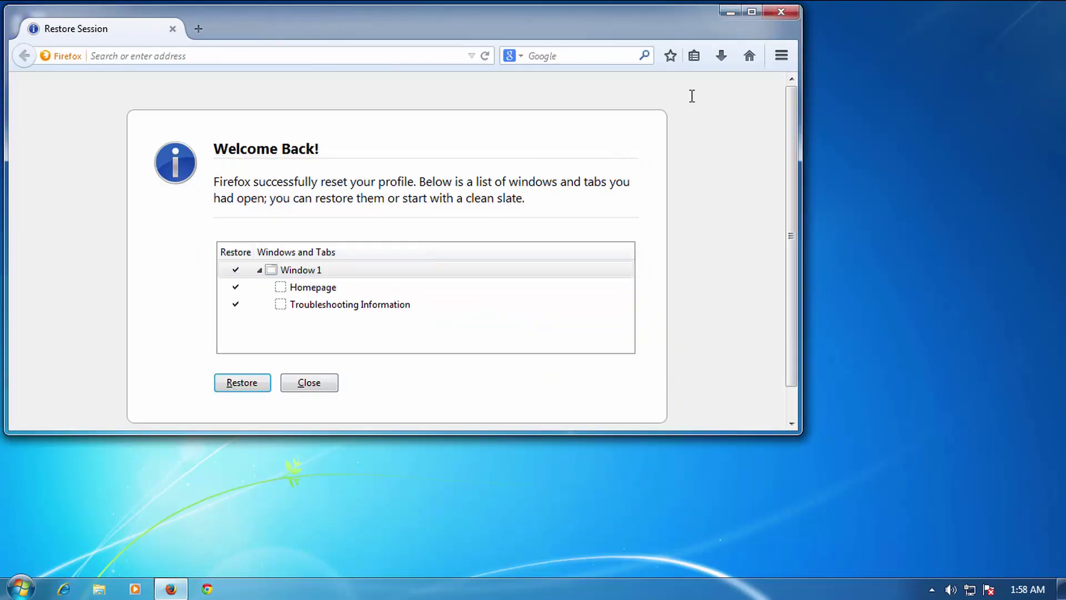
{"action": "left_click", "coordinate": [775, 12]}
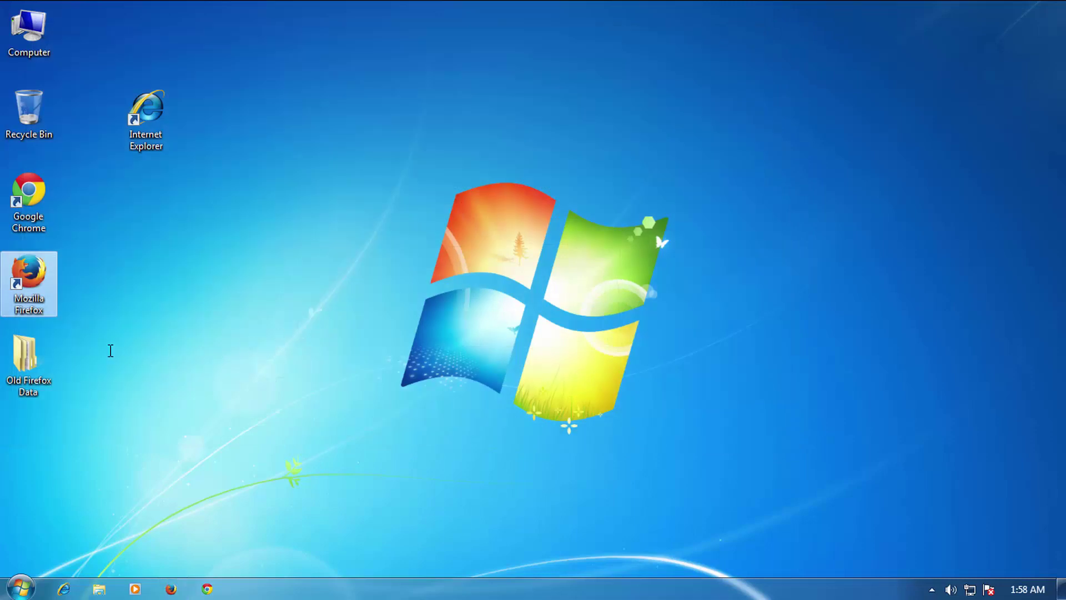
Step: Remove the loadstart.net address from the end of the Target of the Mozilla Firefox desktop shortcut and save its properties
{"action": "right_click", "coordinate": [44, 282]}
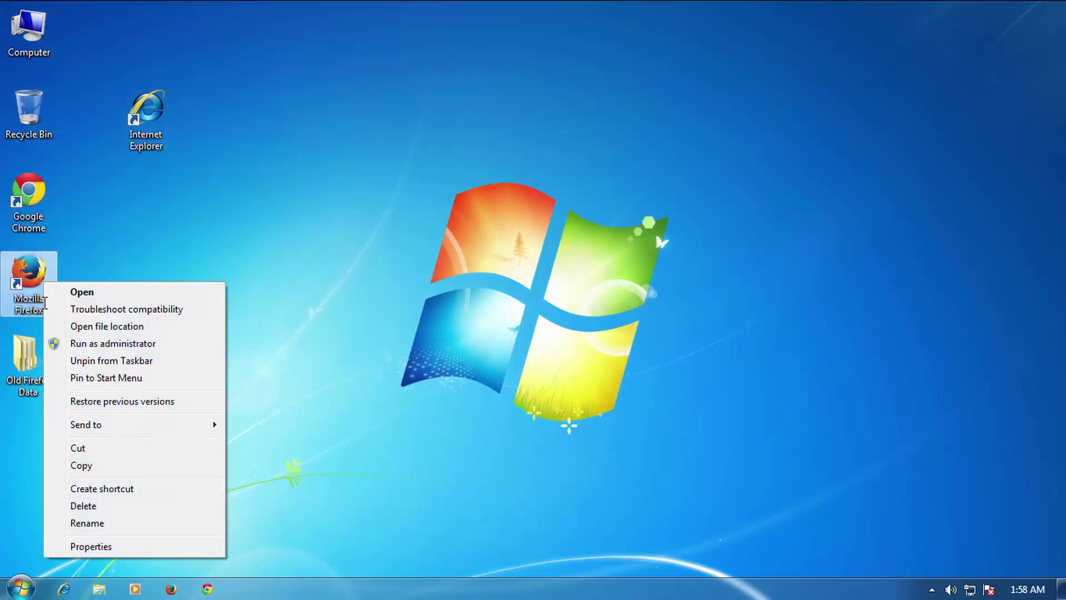
{"action": "left_click", "coordinate": [122, 547]}
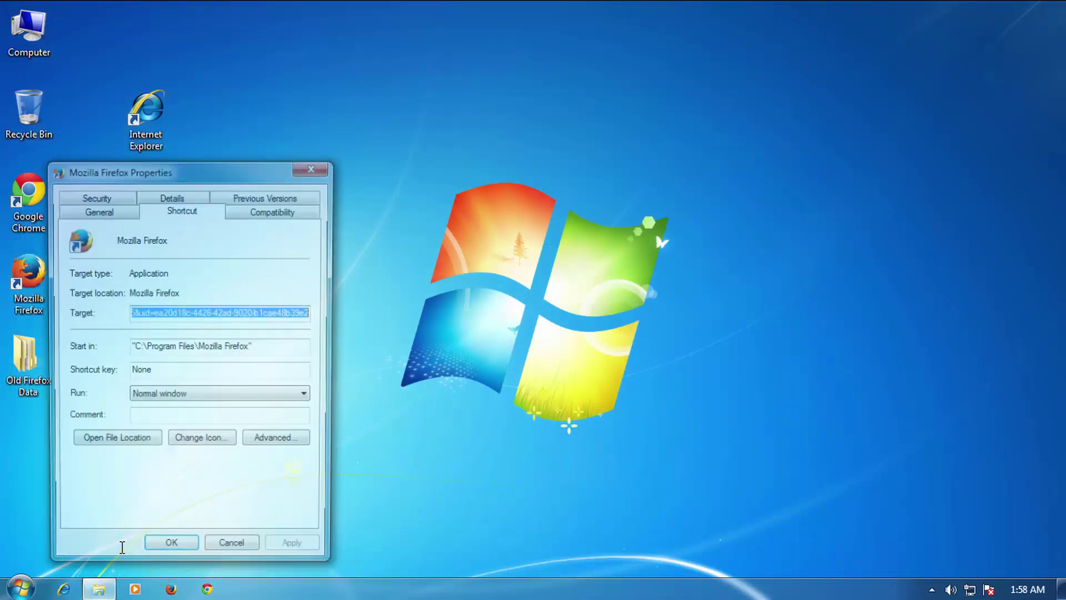
{"action": "left_click", "coordinate": [186, 312]}
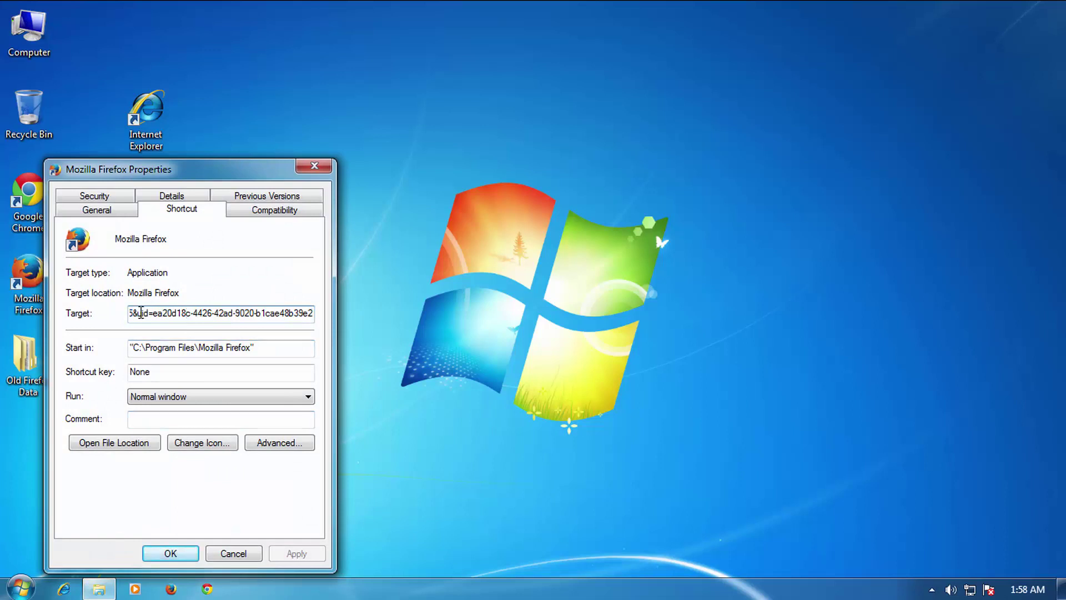
{"action": "left_click_drag", "start_coordinate": [141, 313], "coordinate": [329, 323]}
{"action": "key", "text": "Delete"}
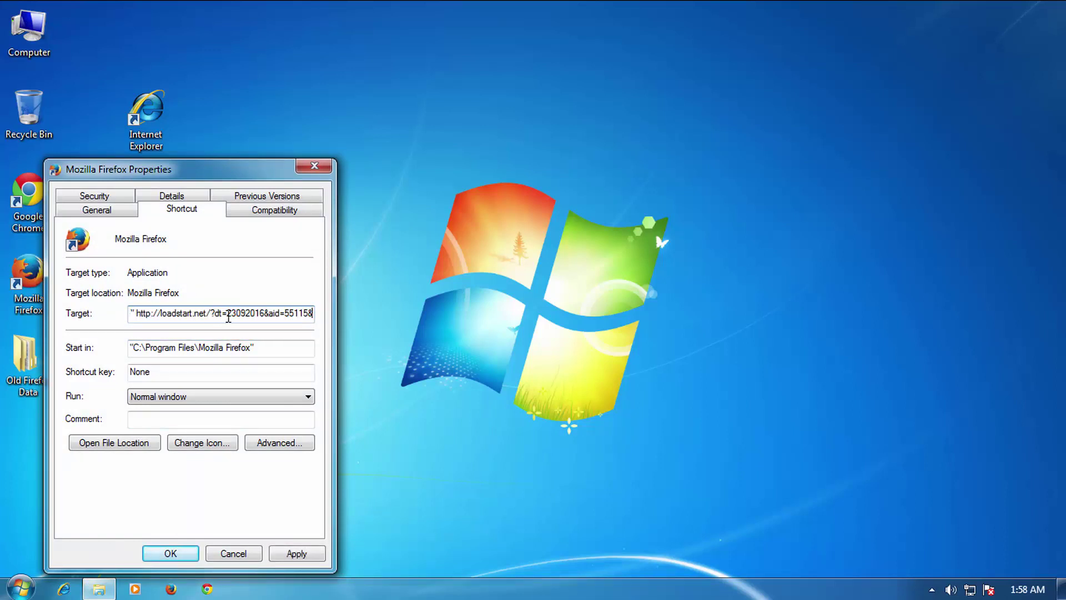
{"action": "left_click_drag", "start_coordinate": [139, 314], "coordinate": [341, 315]}
{"action": "key", "text": "Delete"}
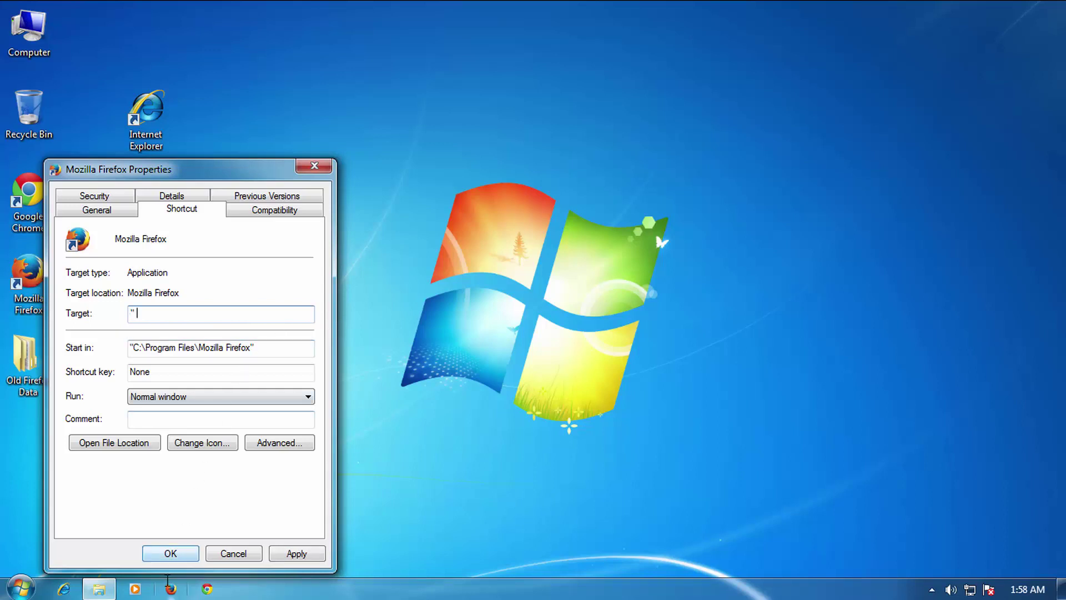
{"action": "left_click", "coordinate": [168, 553]}
{"action": "left_click", "coordinate": [213, 401]}
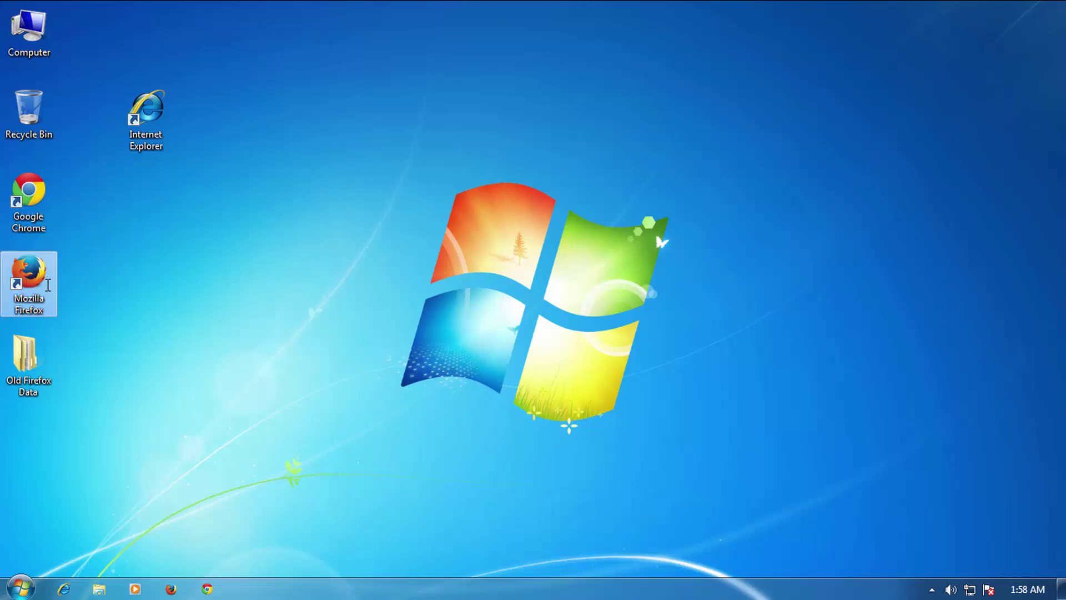
Step: Launch Firefox and Google Chrome from their desktop shortcuts to check which start pages they open
{"action": "key", "text": "Return"}
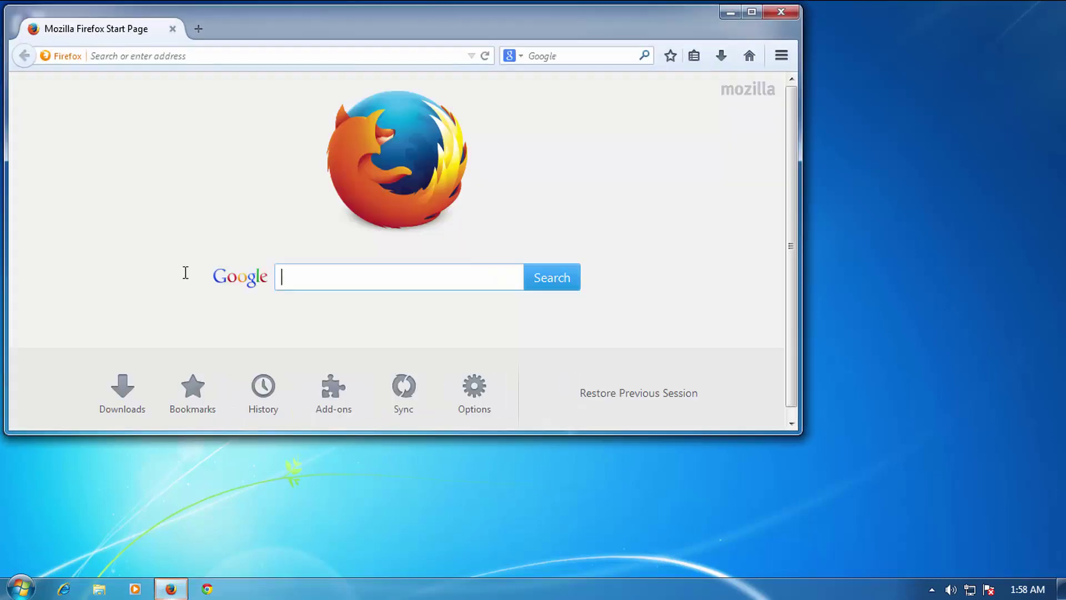
{"action": "left_click_drag", "start_coordinate": [441, 29], "coordinate": [563, 76]}
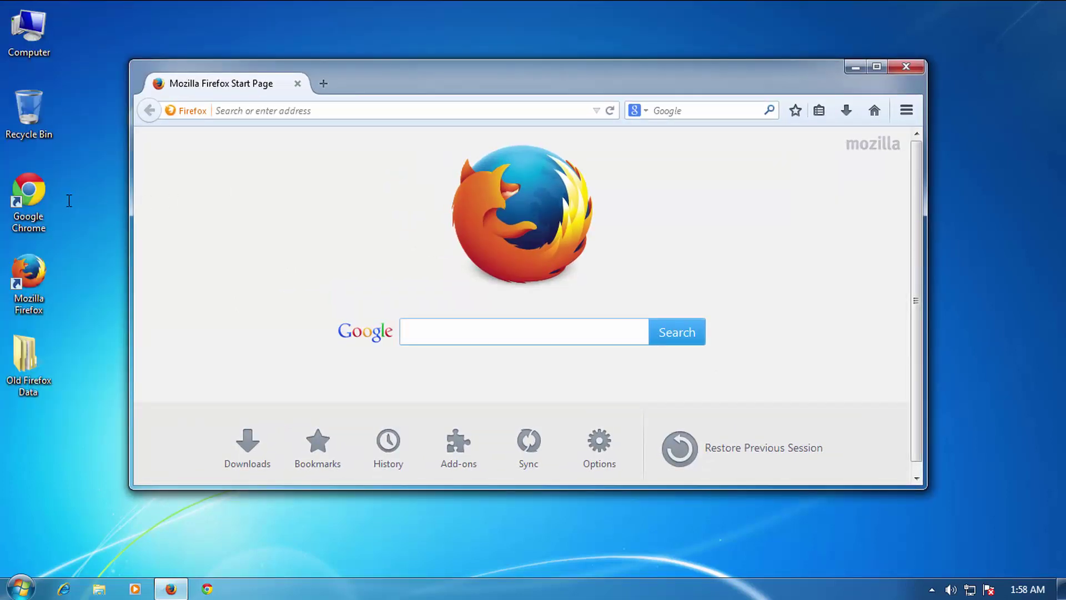
{"action": "left_click", "coordinate": [44, 199]}
{"action": "key", "text": "Return"}
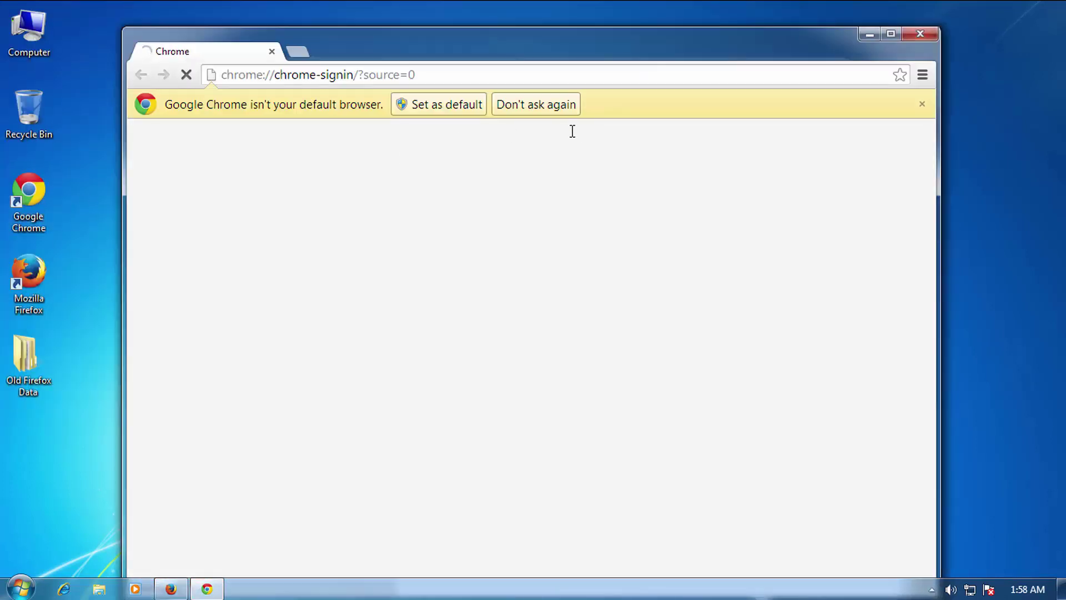
Step: Stop Chrome from asking again about being the default browser, and close both the Chrome and Firefox windows
{"action": "left_click", "coordinate": [569, 105]}
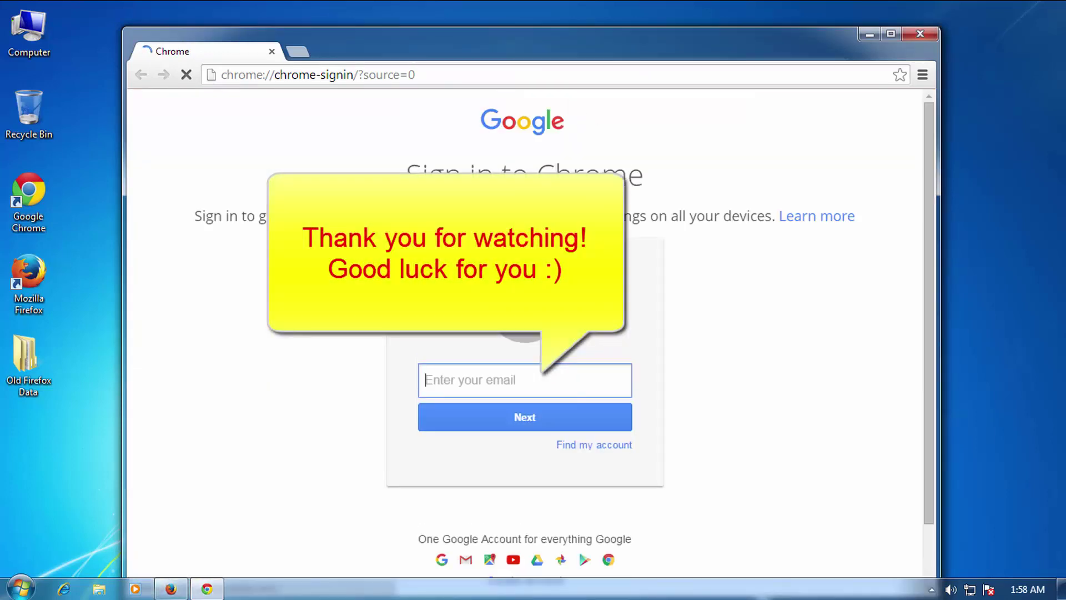
{"action": "left_click", "coordinate": [921, 35]}
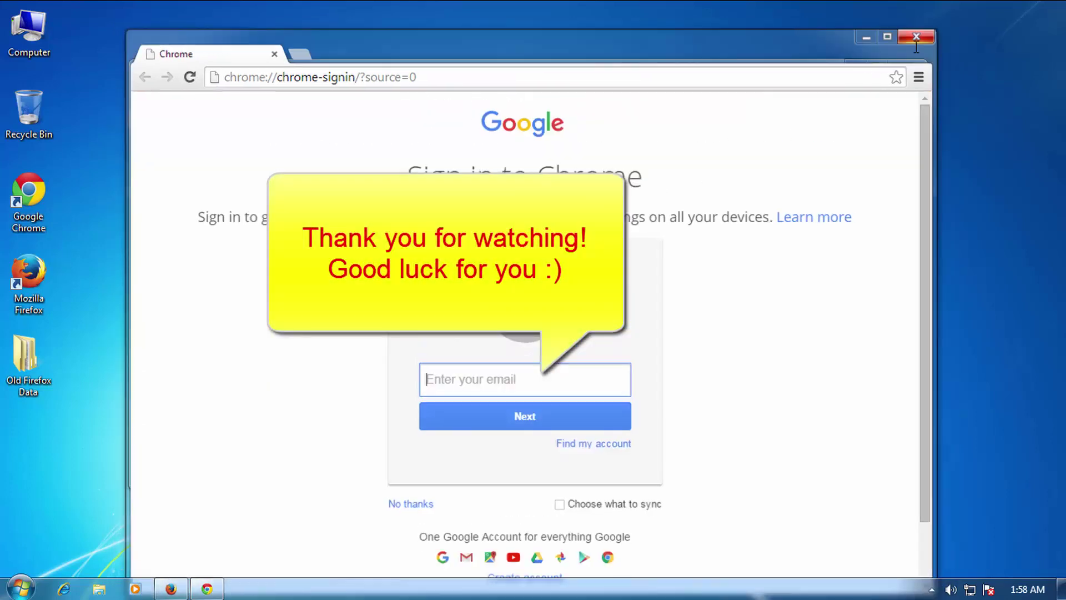
{"action": "left_click", "coordinate": [909, 69]}
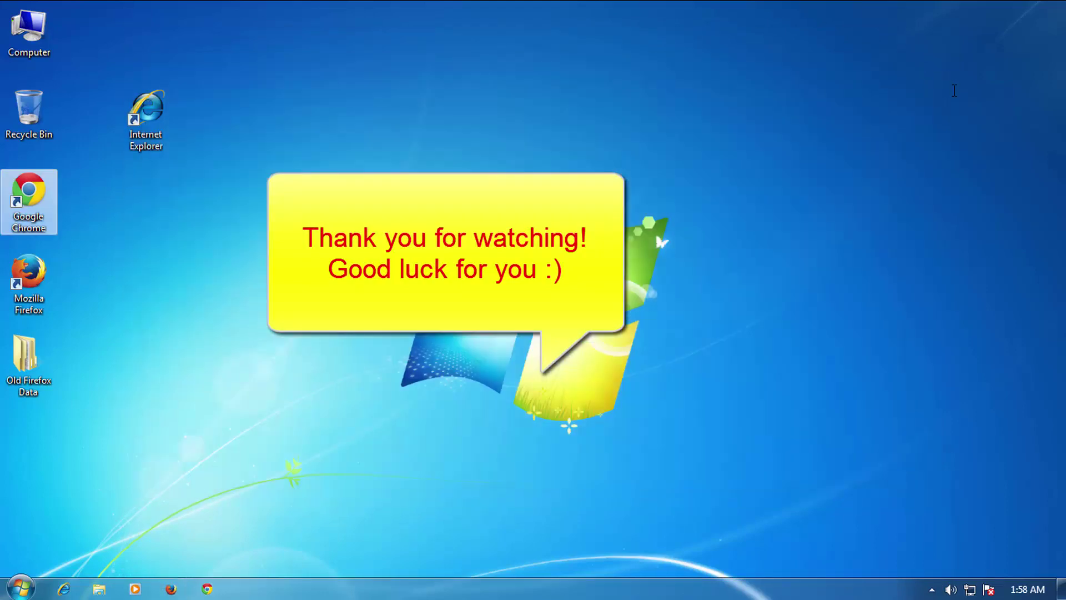